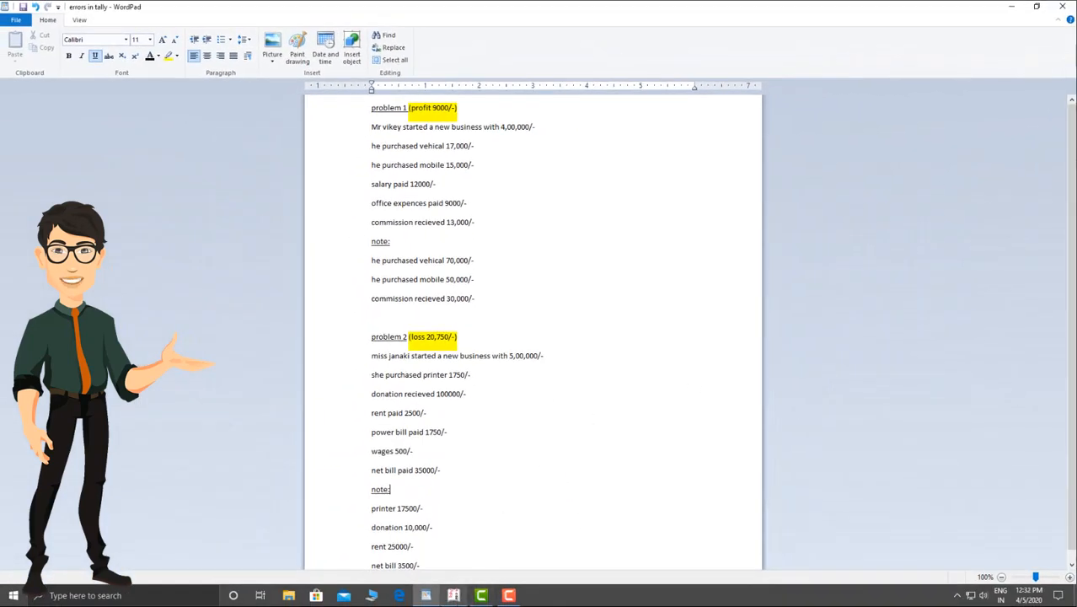
Step: Switch to Tally.ERP 9 and start creating a new company named Vikey and Co, keeping the same mailing name
click(454, 595)
key(alt+F3)
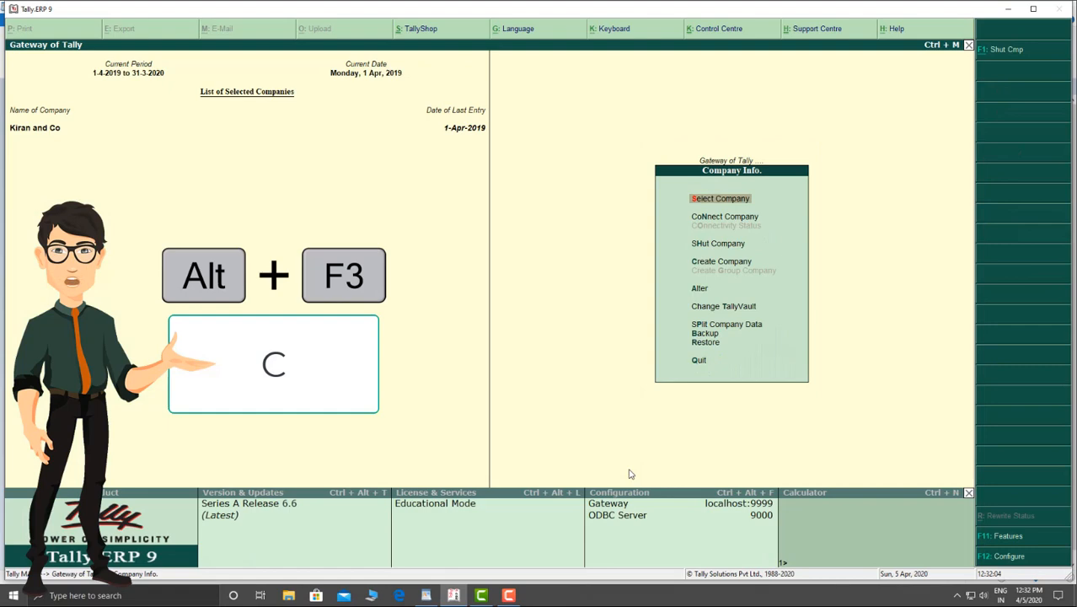
text(cVikey and Co)
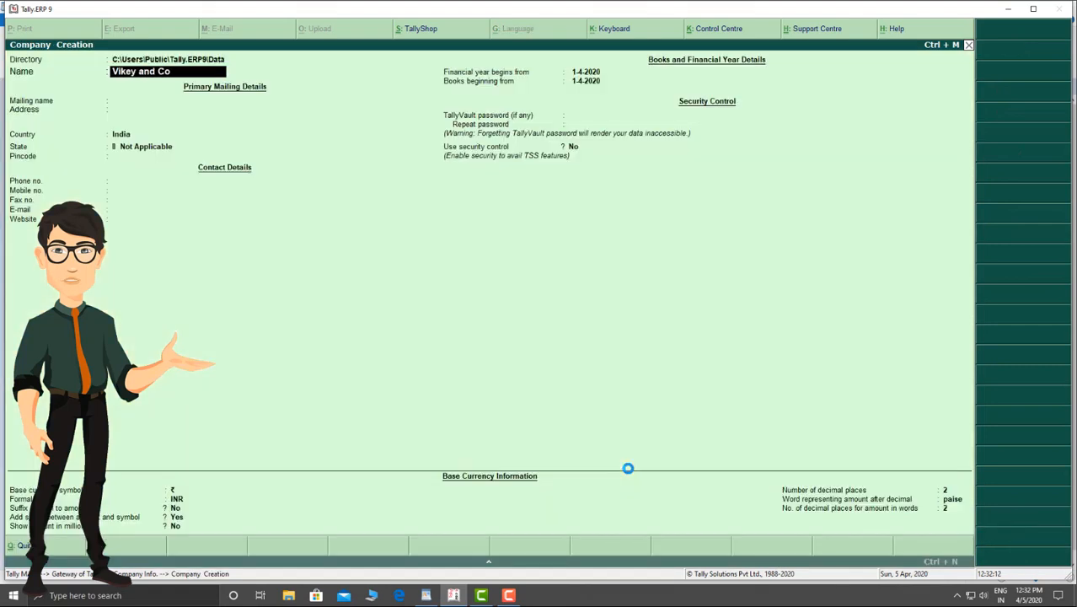
key(Return)
key(Return)
Step: Fill in the company's two-line mailing address and keep the country as India
text(Maddilapalem)
key(Return)
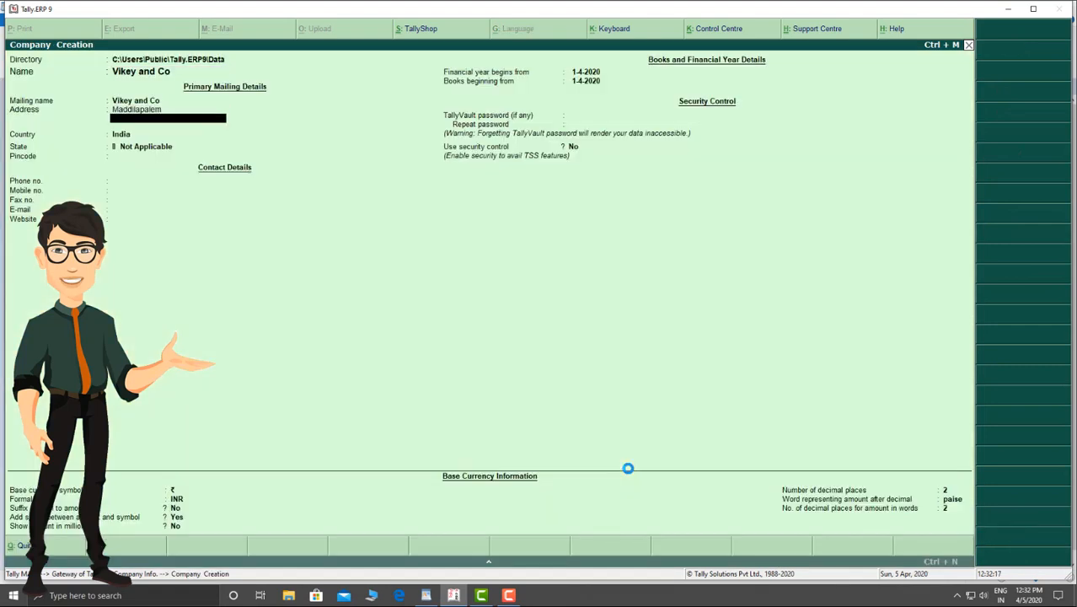
text(Vizag)
key(Return)
key(Return)
key(Return)
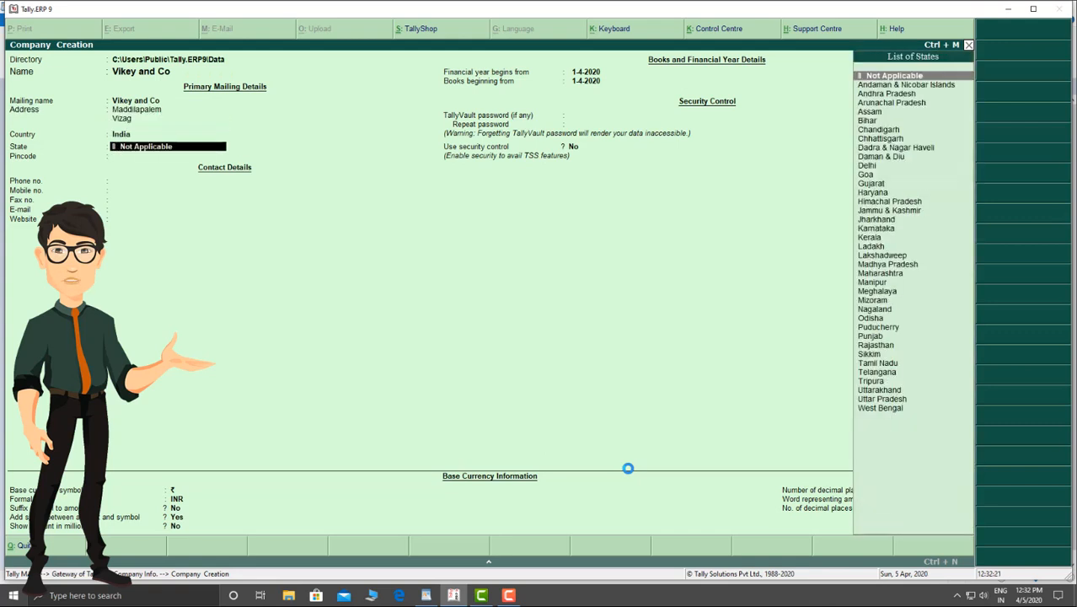
Step: Set the state to Andhra Pradesh and the financial year start to 1-4-2019, and save the company
key(Down)
key(Down)
key(Return)
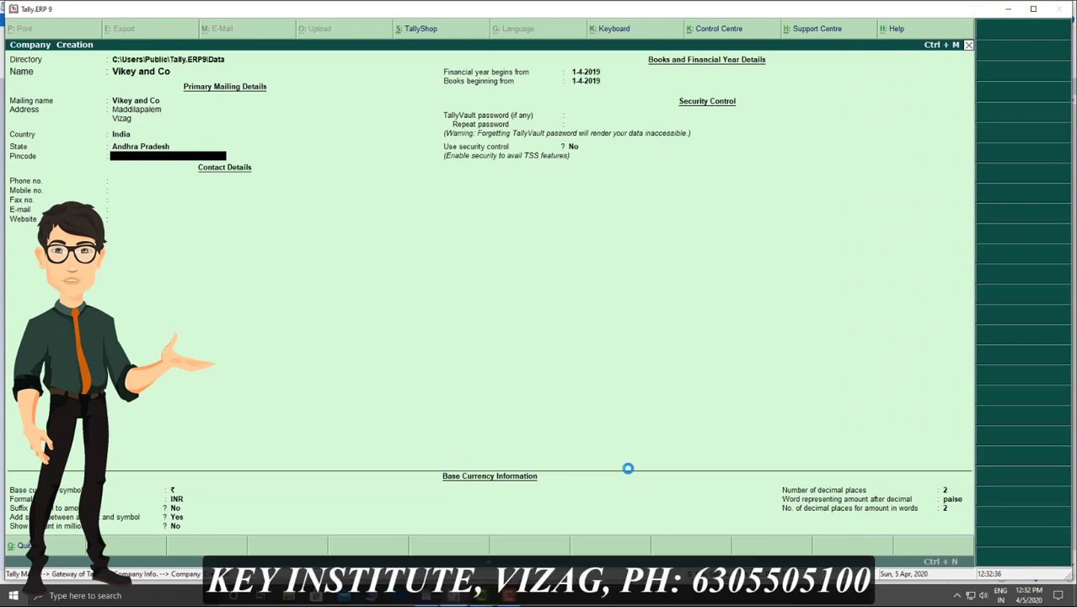
key(ctrl+a)
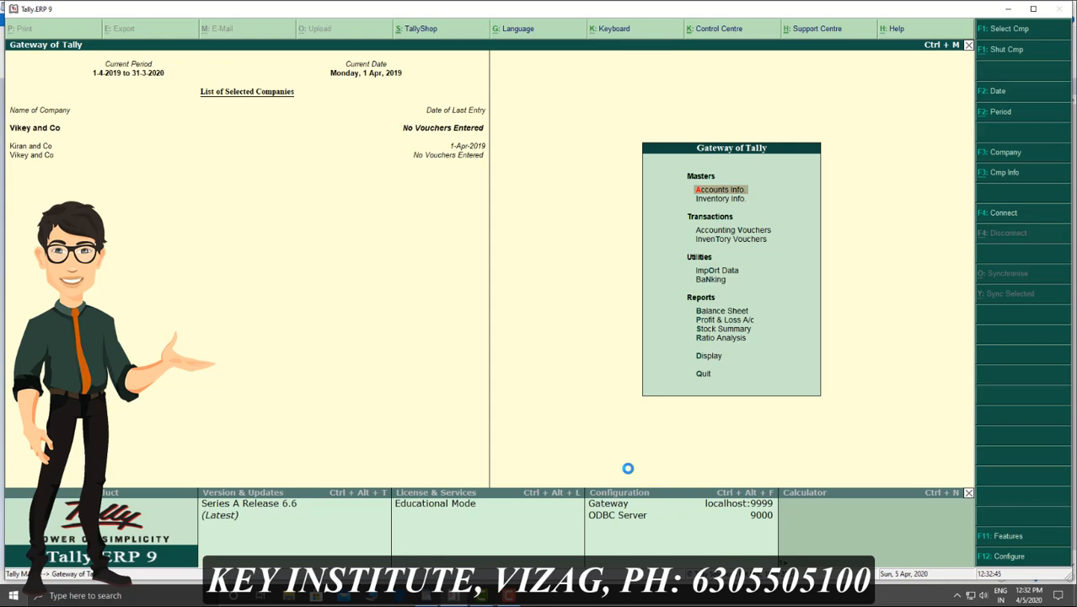
Step: Start multiple ledger creation for All Items and add a ledger in the owner's name under Capital Account, without an opening balance
key(a)
key(l)
key(r)
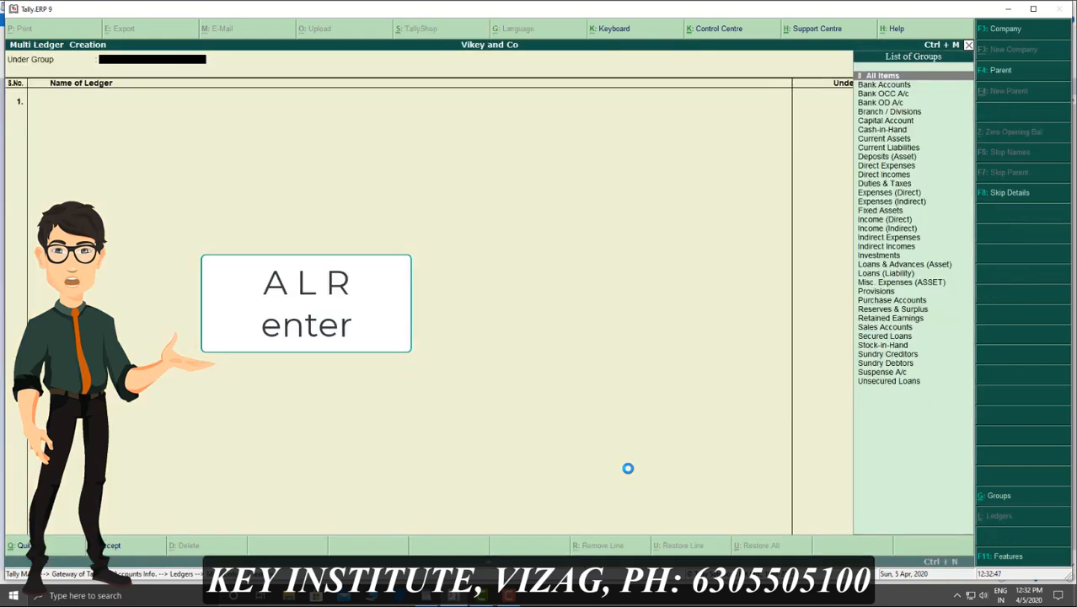
key(Return)
text(V)
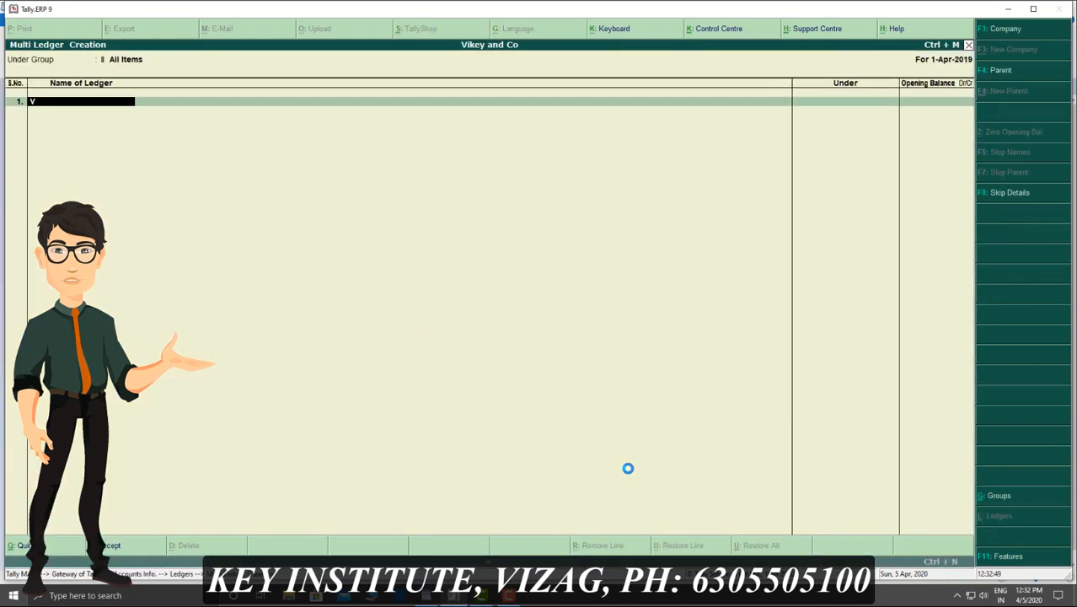
text(ikey)
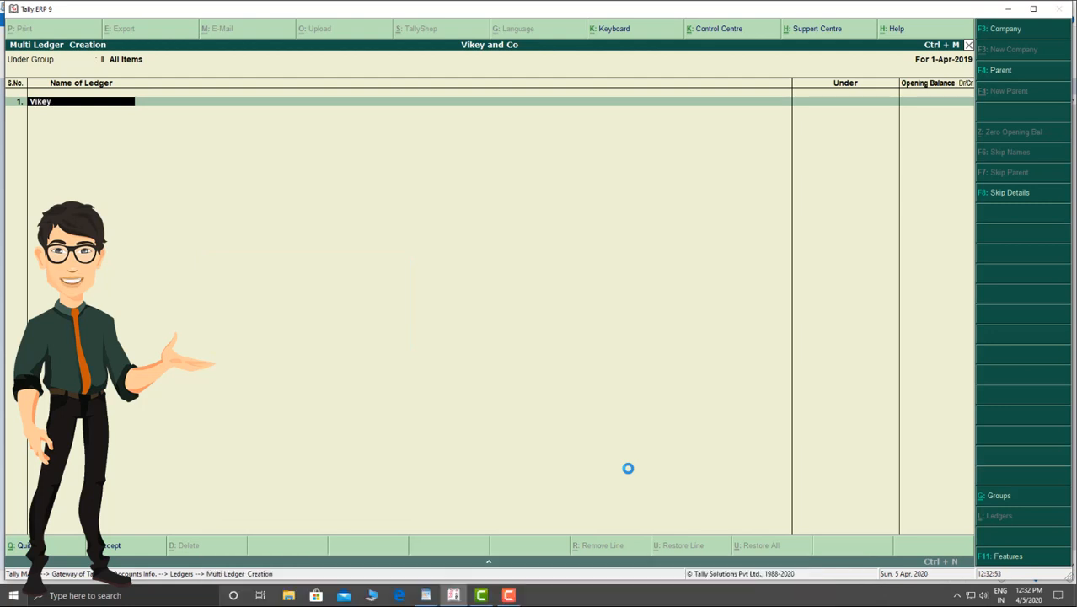
key(Return)
text(cap)
key(Return)
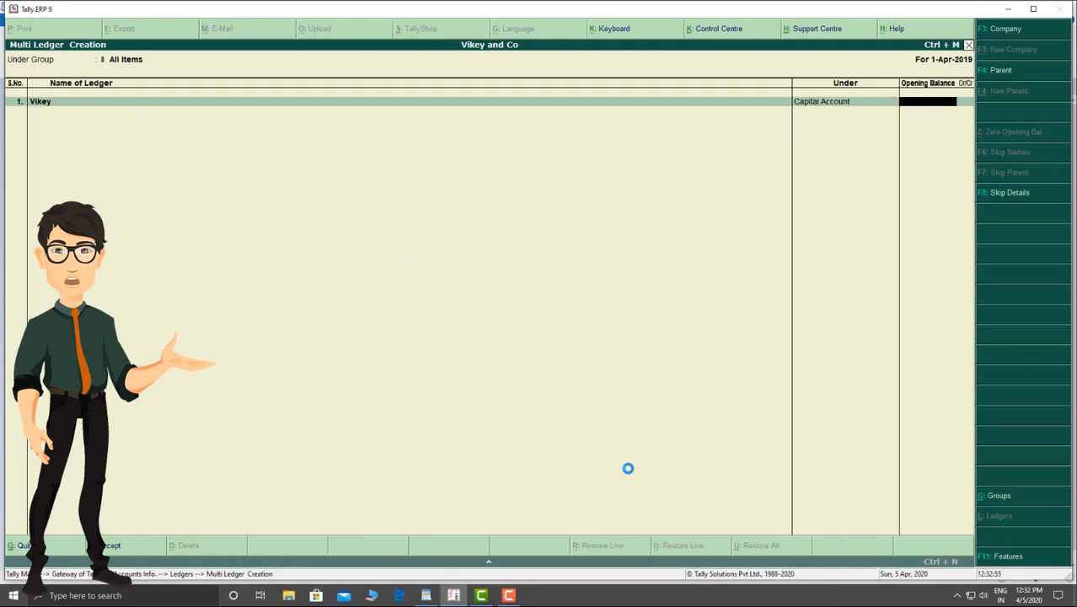
key(Return)
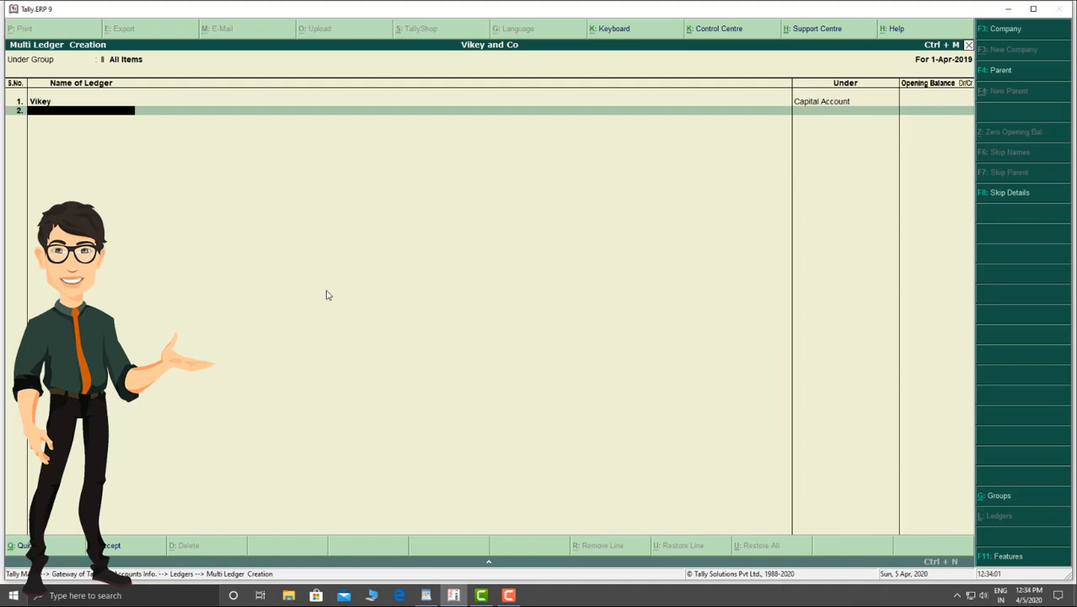
Step: Add a Vehical ledger under Fixed Assets, leaving its opening balance empty
text(Vehical)
key(Return)
text(fix)
key(Return)
key(Return)
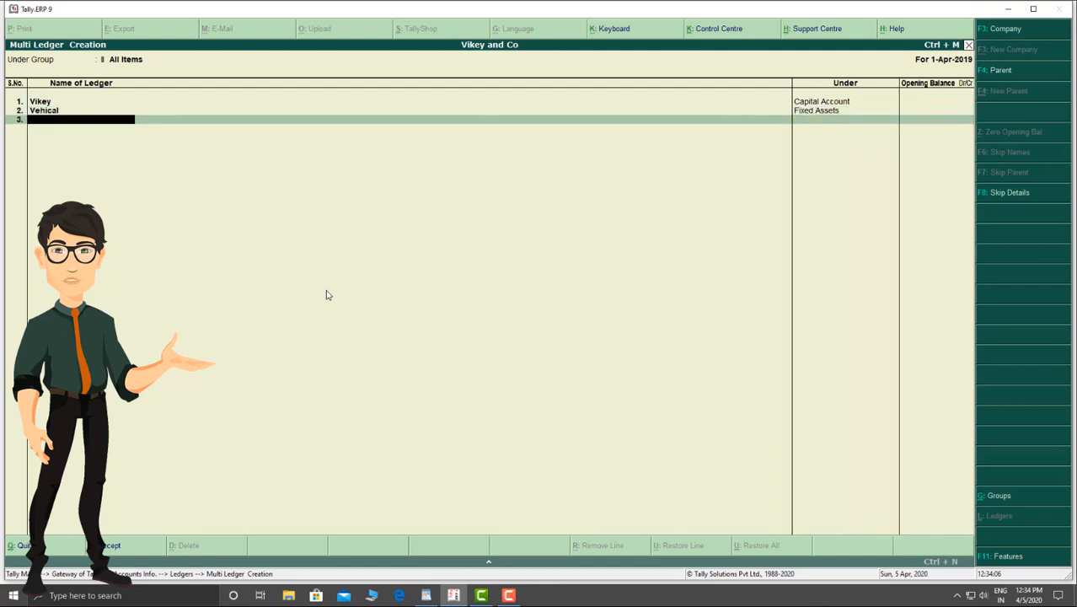
Step: Add a Mobile ledger under Bank Accounts, leaving its opening balance empty
text(Mobile)
key(Return)
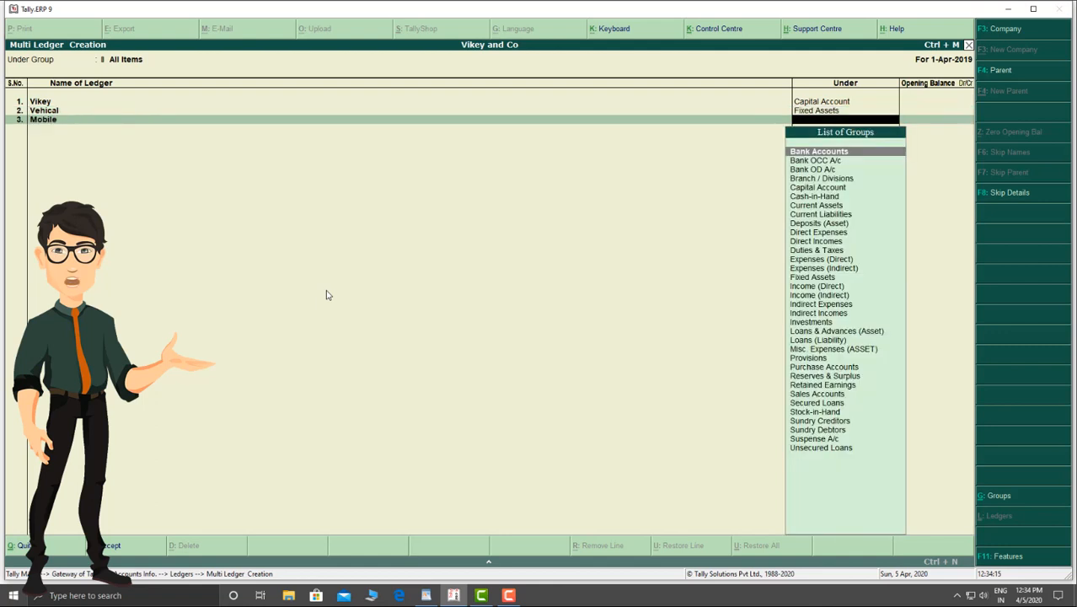
key(Return)
key(Return)
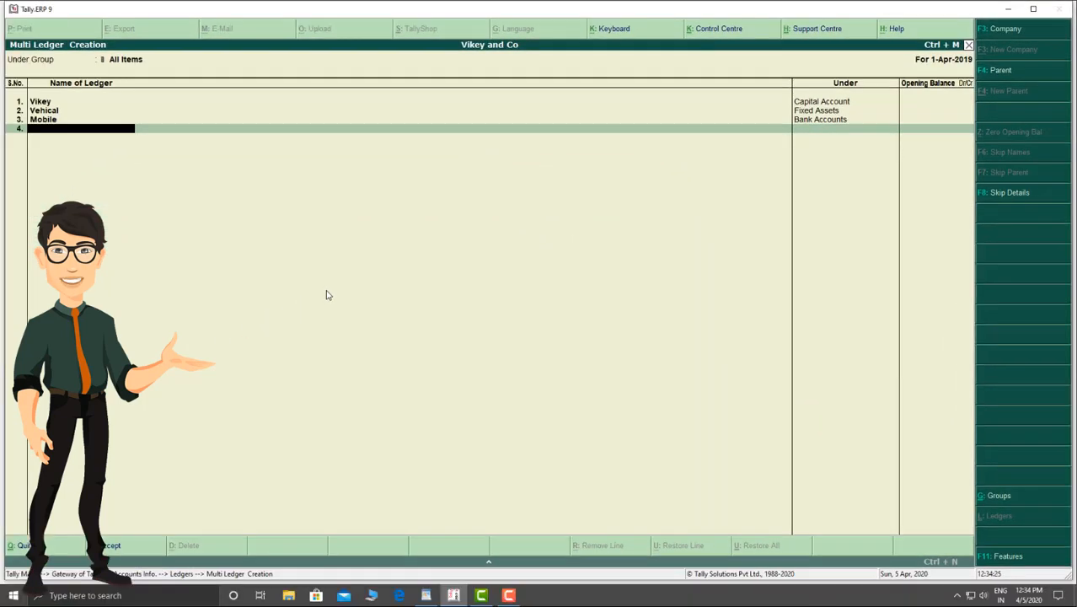
Step: Add a Salary ledger under Indirect Expenses, leaving its opening balance empty
text(Salary)
key(Return)
text(Ind)
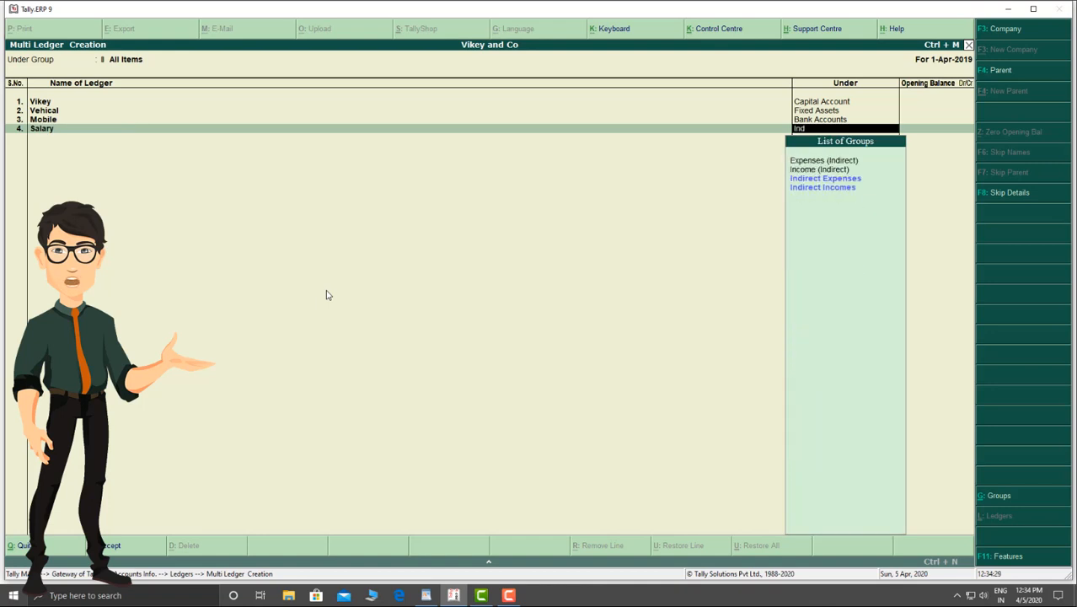
key(Return)
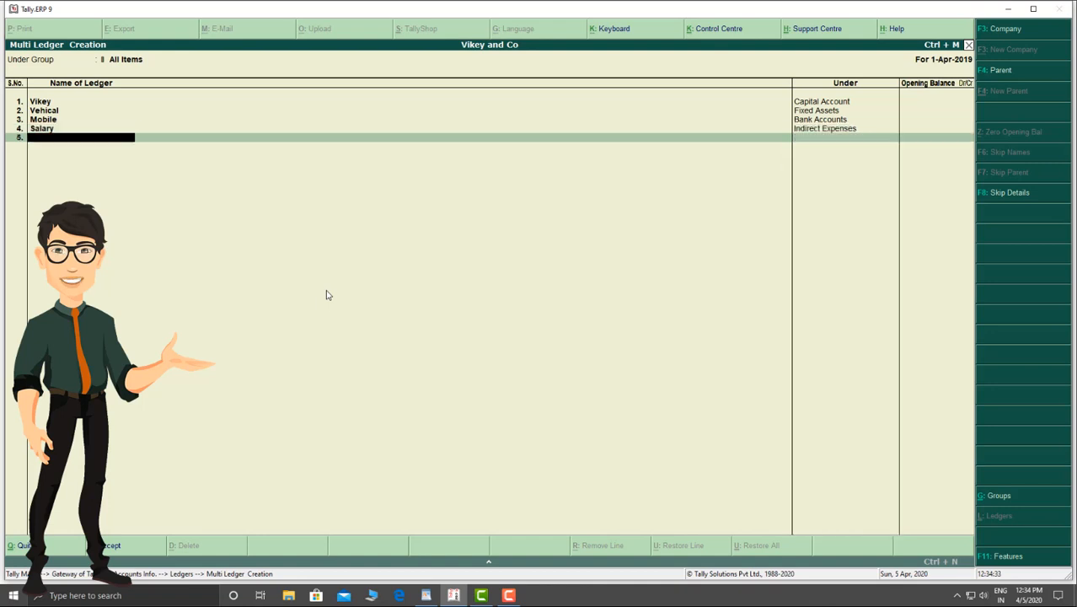
Step: Add an Office Exp ledger under Indirect Incomes, leaving its opening balance empty
text(Office Ex)
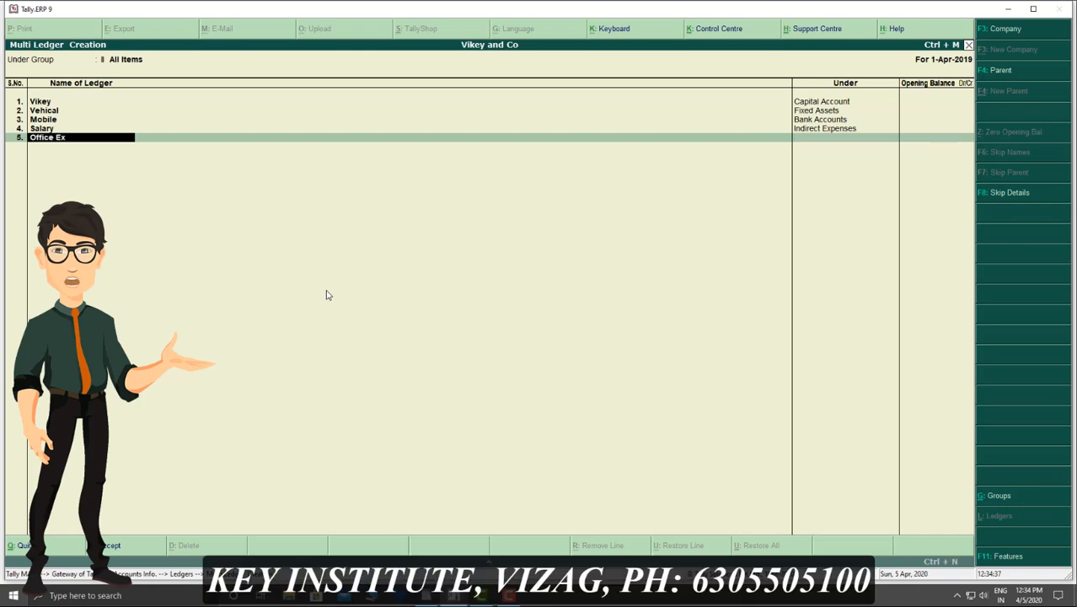
text(p)
key(Return)
text(Ind)
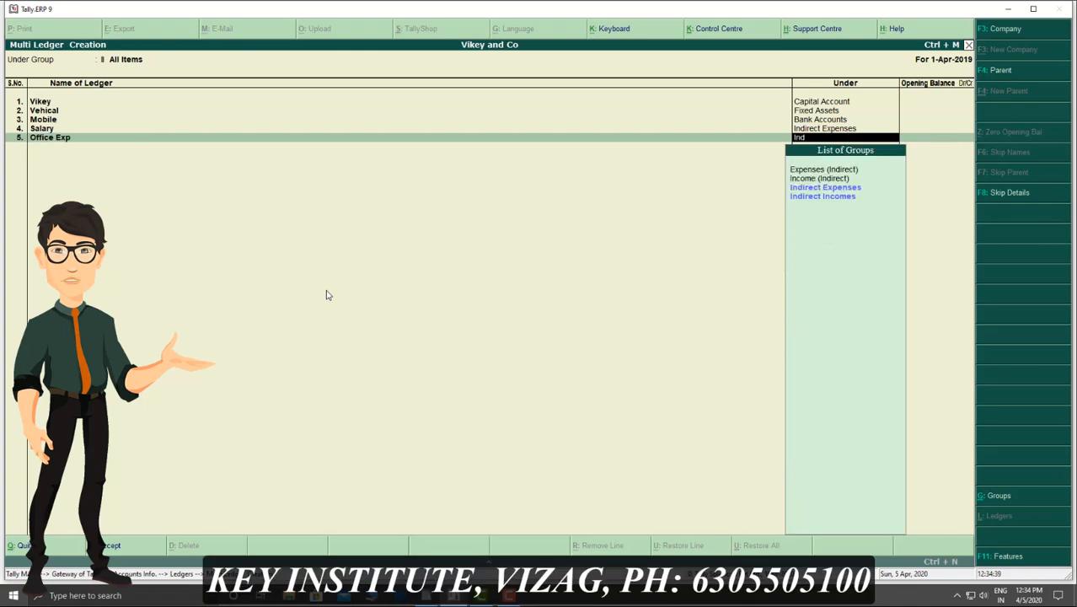
key(Down)
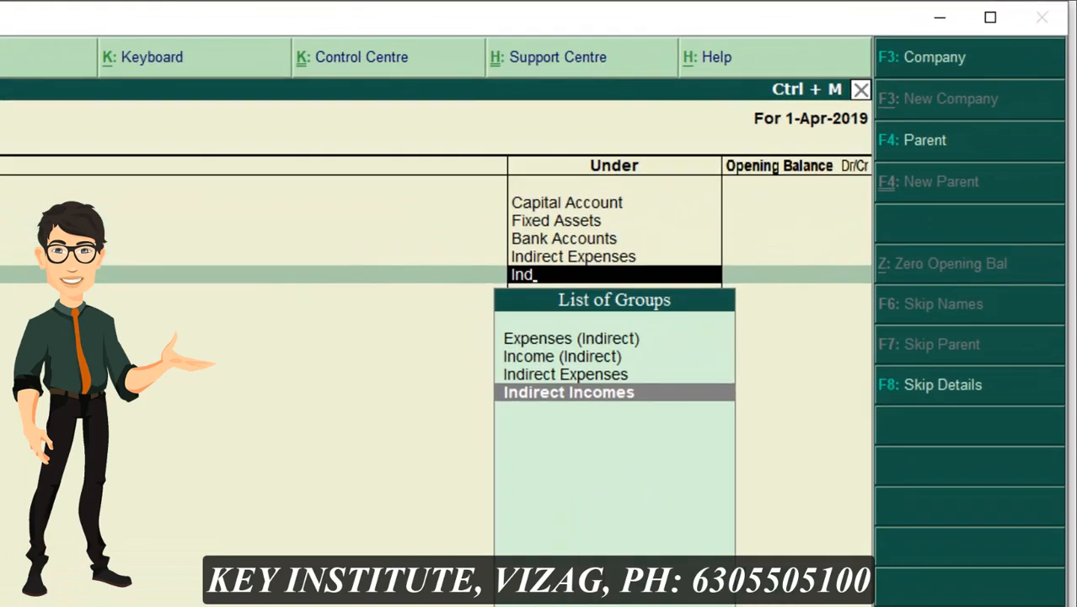
key(Return)
key(Return)
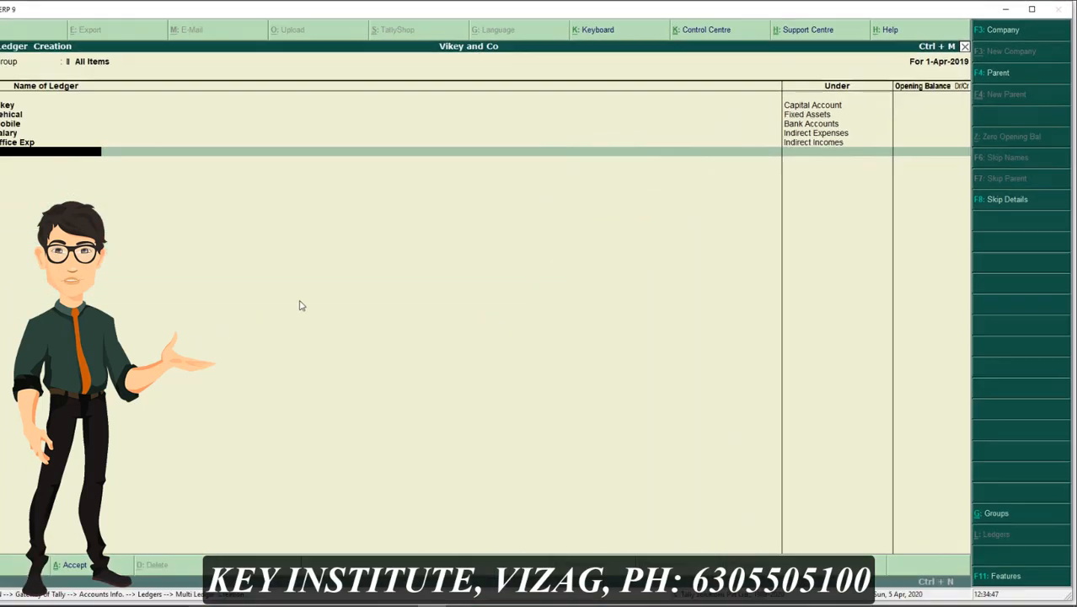
Step: Add a Commission Rec ledger under Indirect Incomes, save the ledgers and leave multiple ledger creation
text(Commissi)
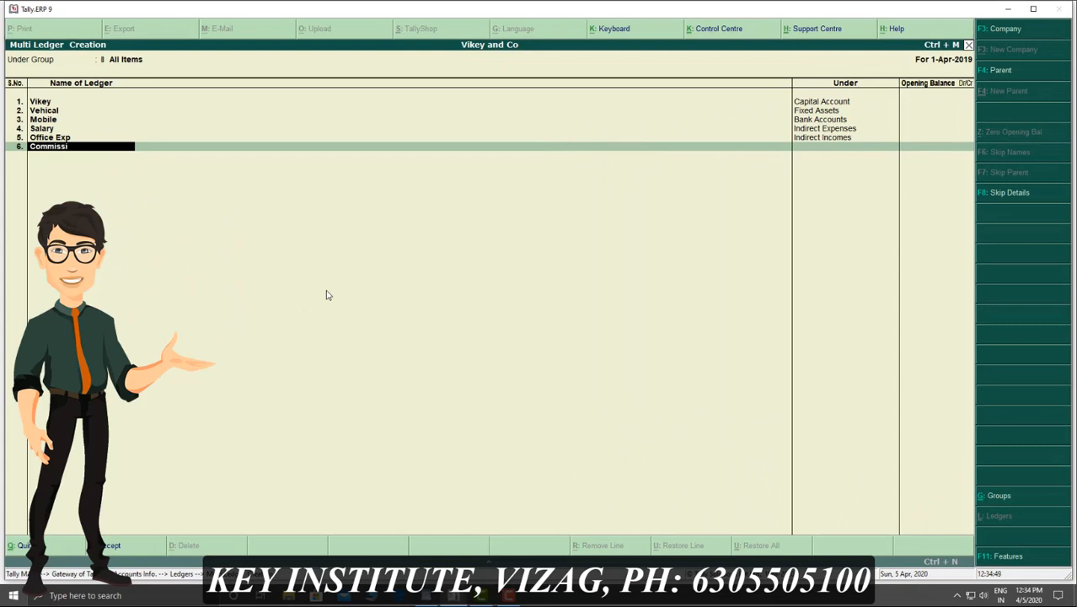
text(on Rec)
key(Return)
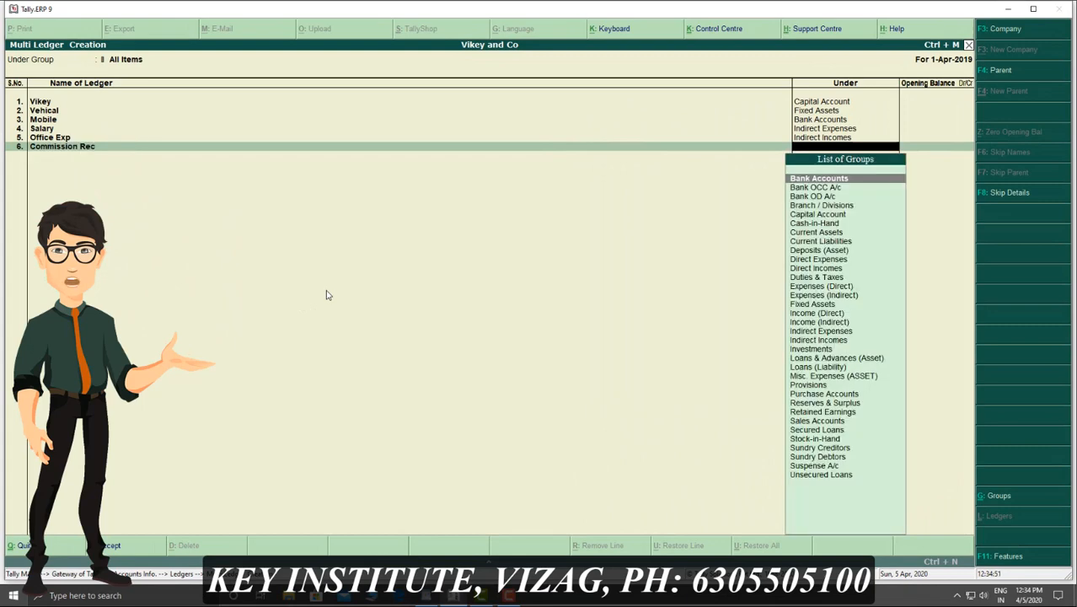
text(Ind)
key(Down)
key(Down)
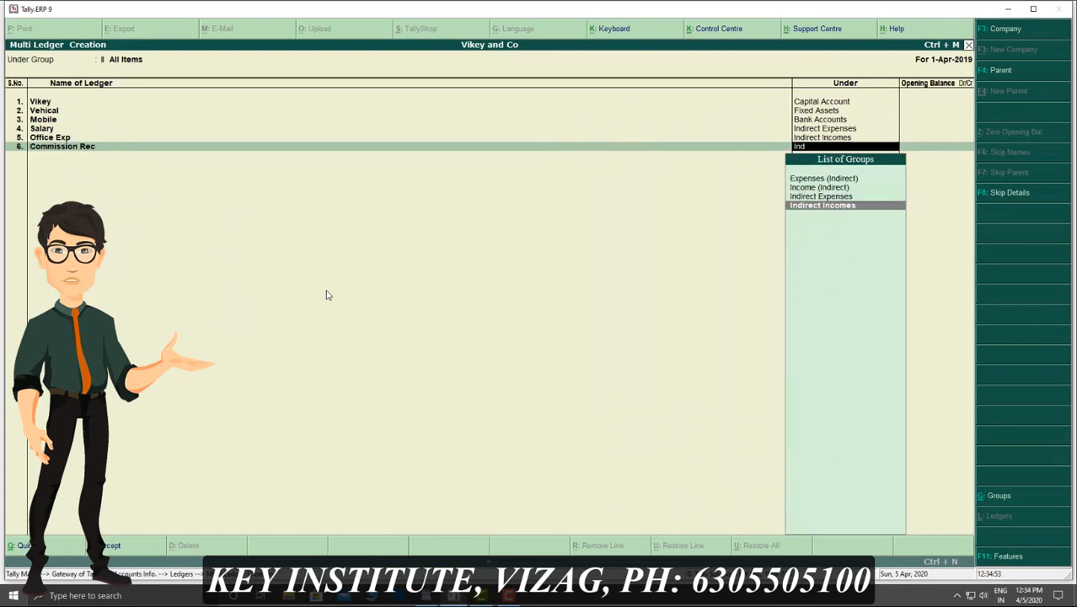
key(Return)
key(Return)
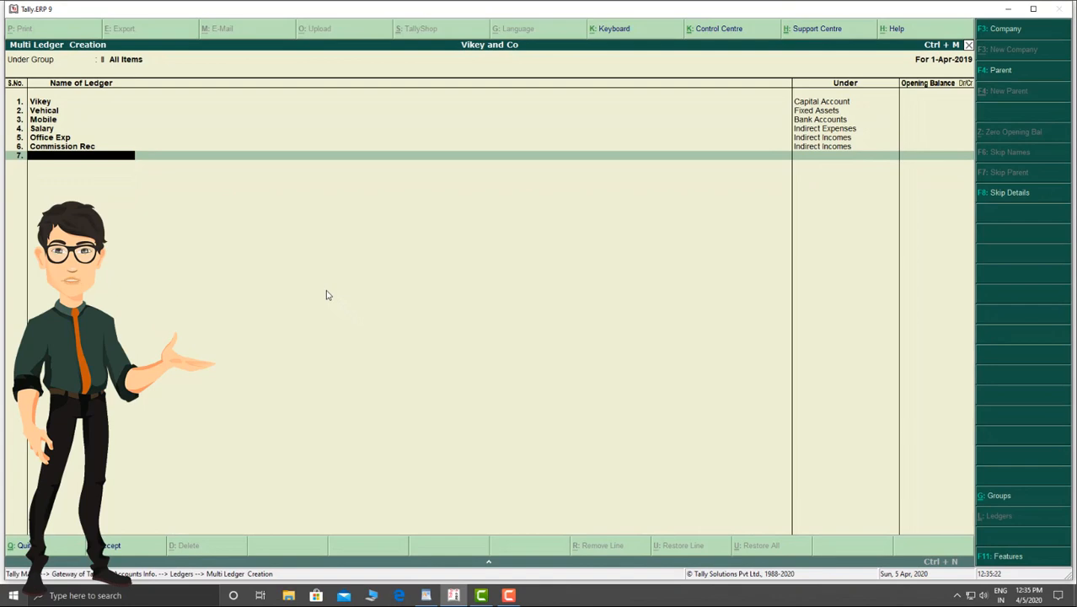
key(Escape)
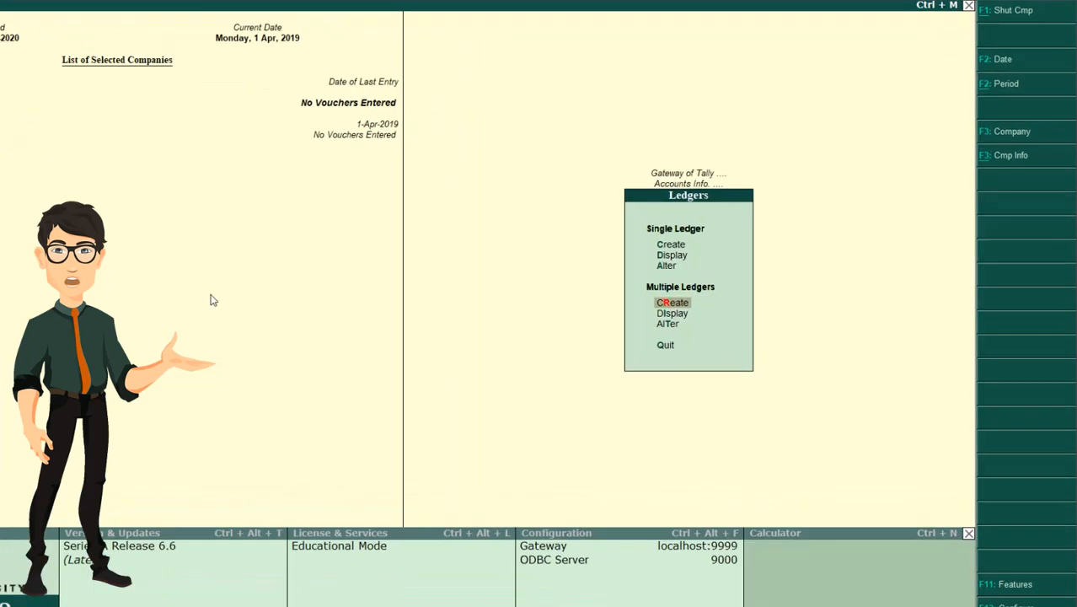
Step: In multiple ledger alteration for All Items, change the Mobile ledger's group to Fixed Assets
key(Down)
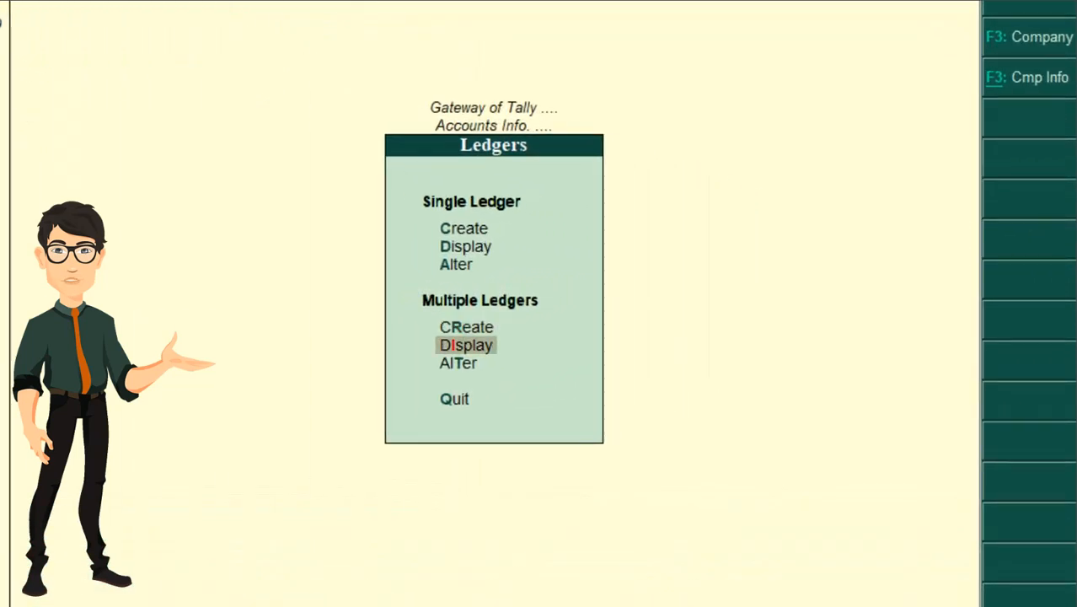
key(Down)
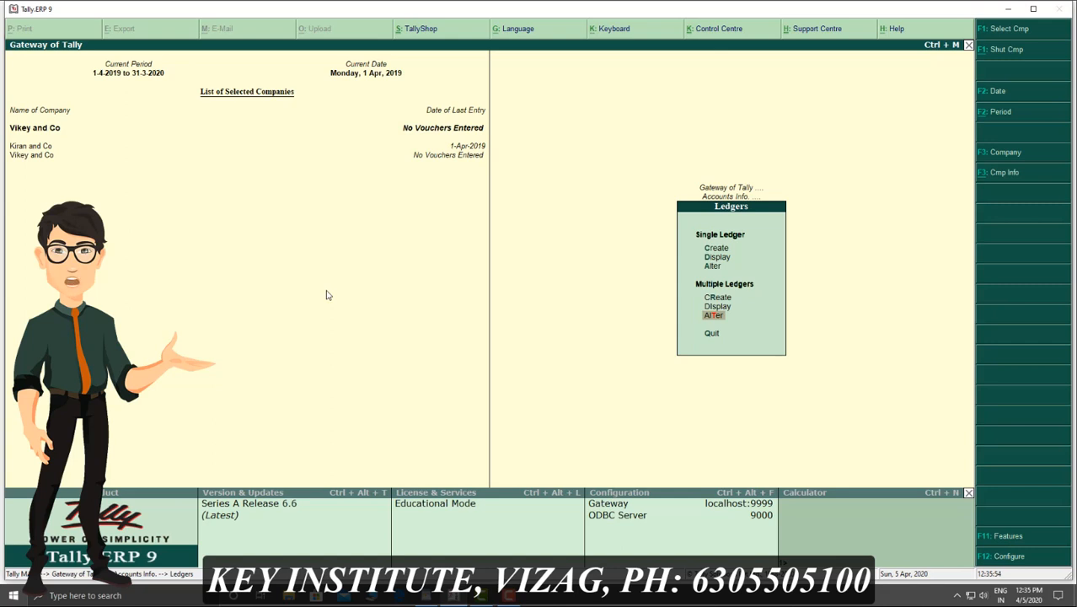
key(Return)
key(Return)
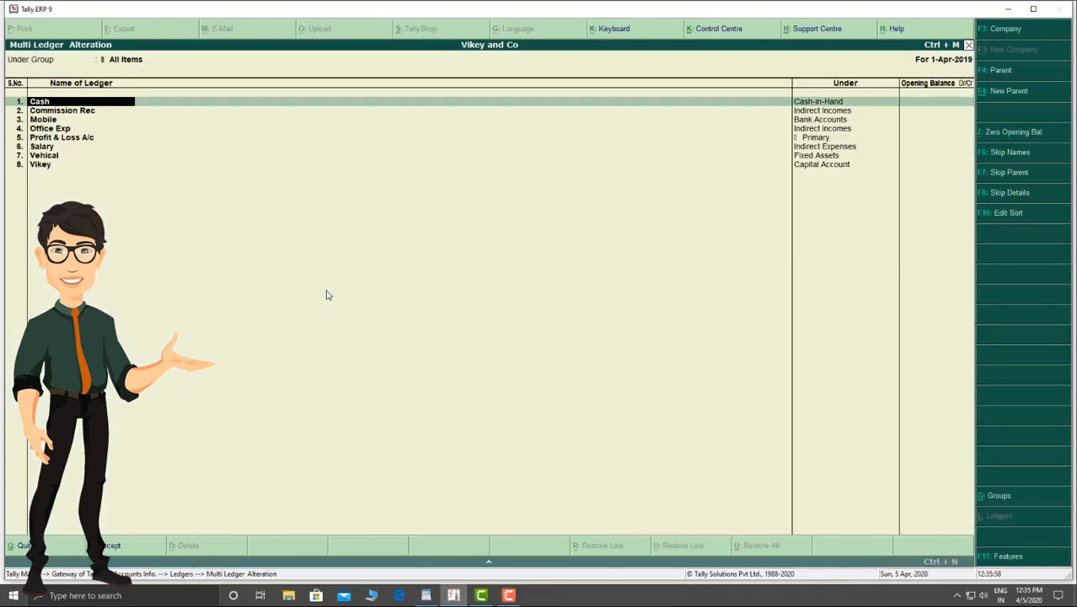
key(Down)
key(Down)
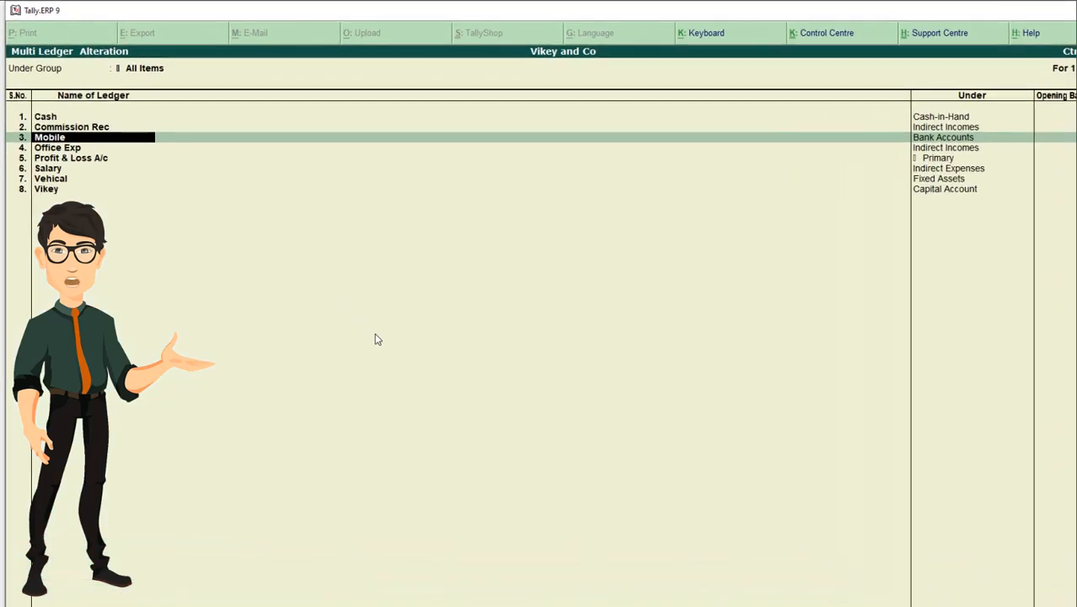
key(Return)
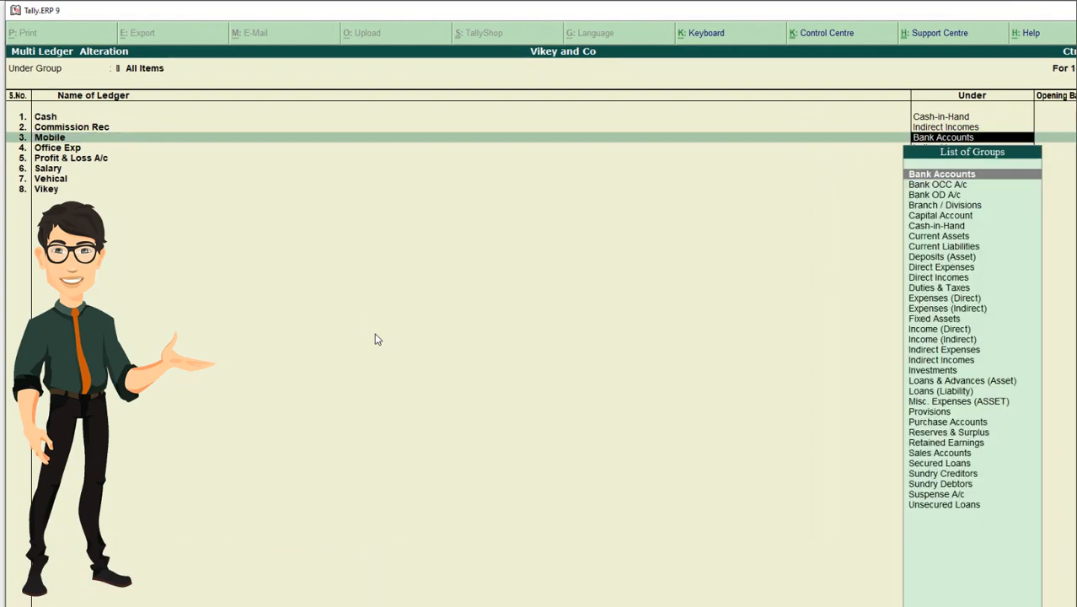
text(F)
key(Return)
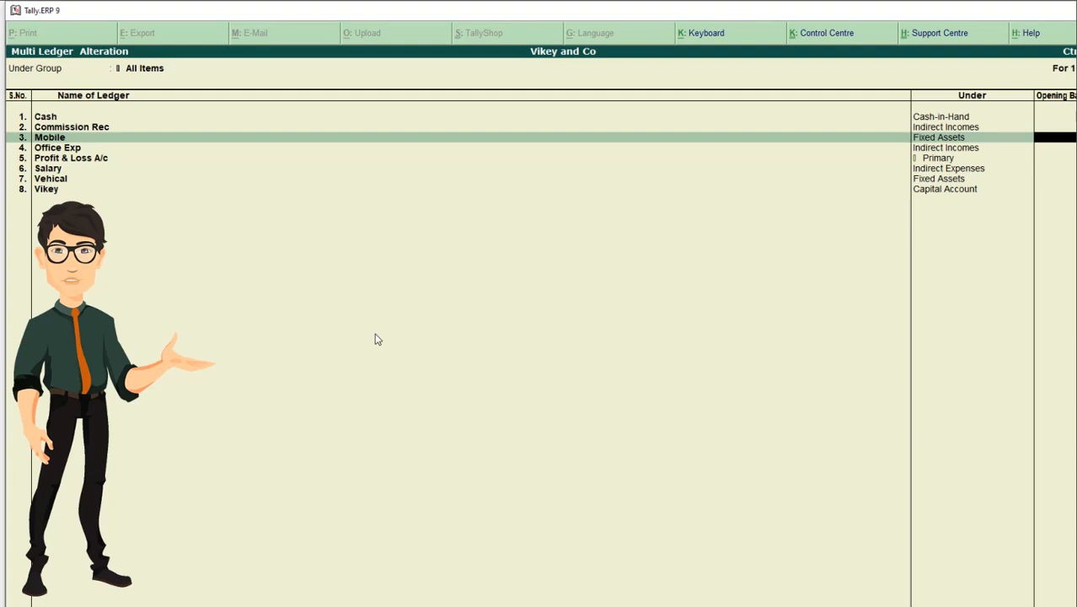
Step: Change the Office Exp ledger's group to Indirect Expenses
key(Return)
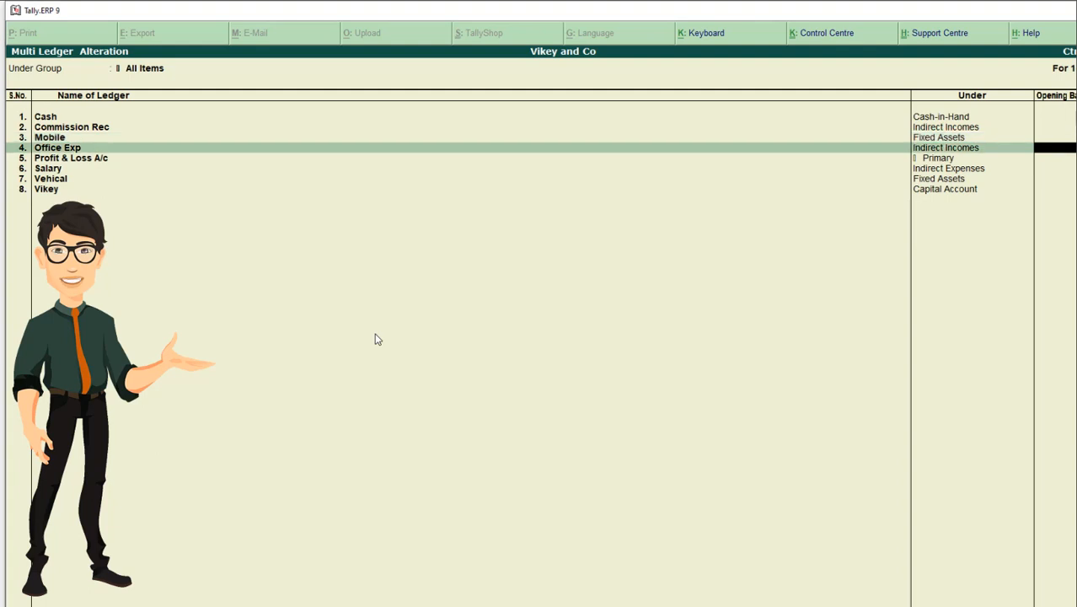
key(BackSpace)
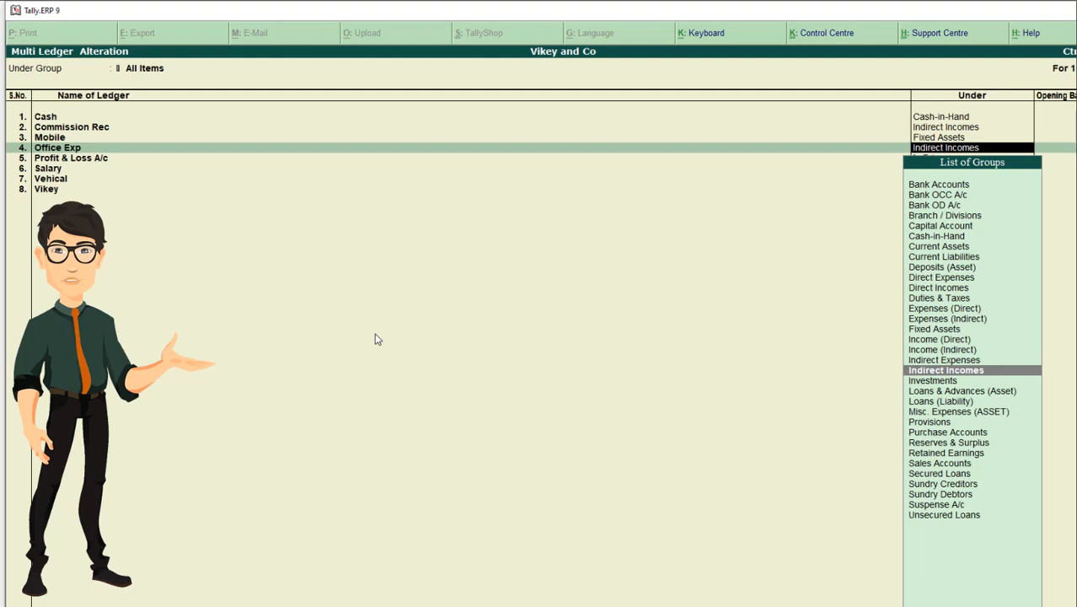
key(Up)
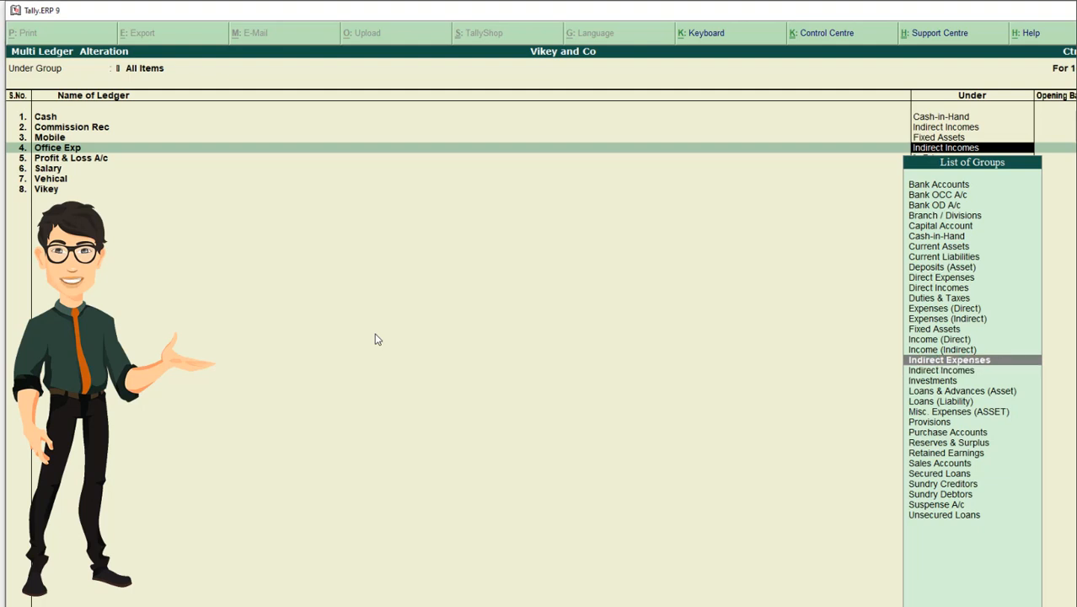
key(Return)
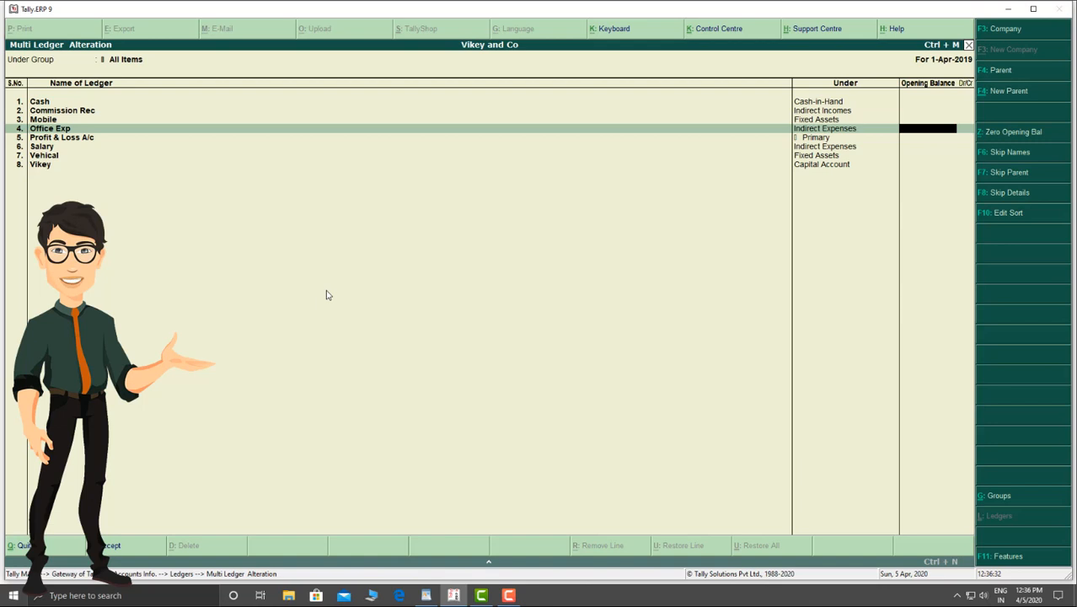
Step: Leave ledger alteration, display multiple ledgers for All Items to check their groups, and return to the main gateway
key(Escape)
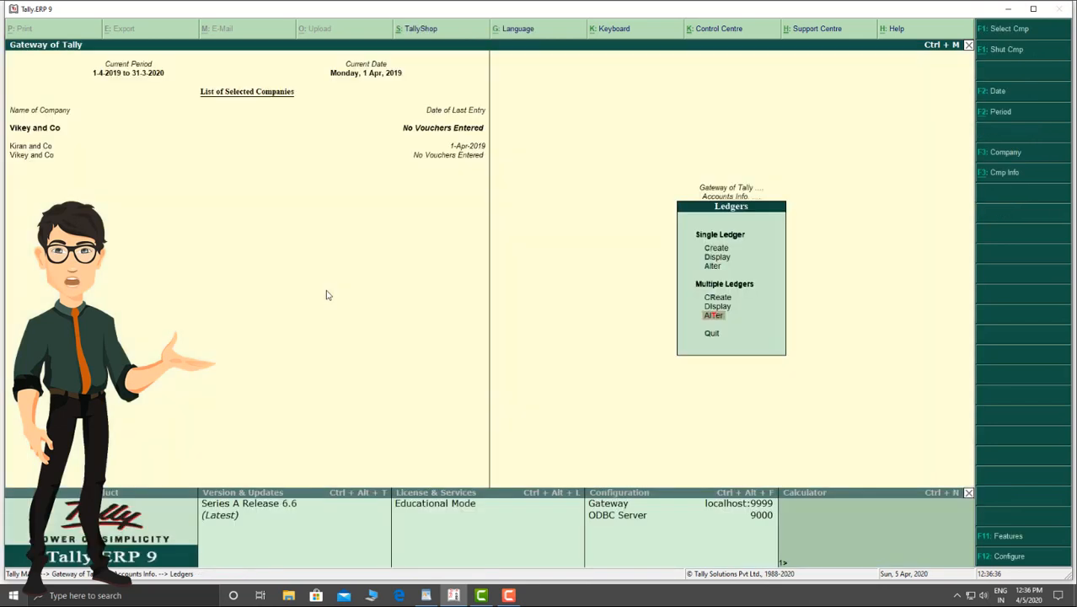
key(Up)
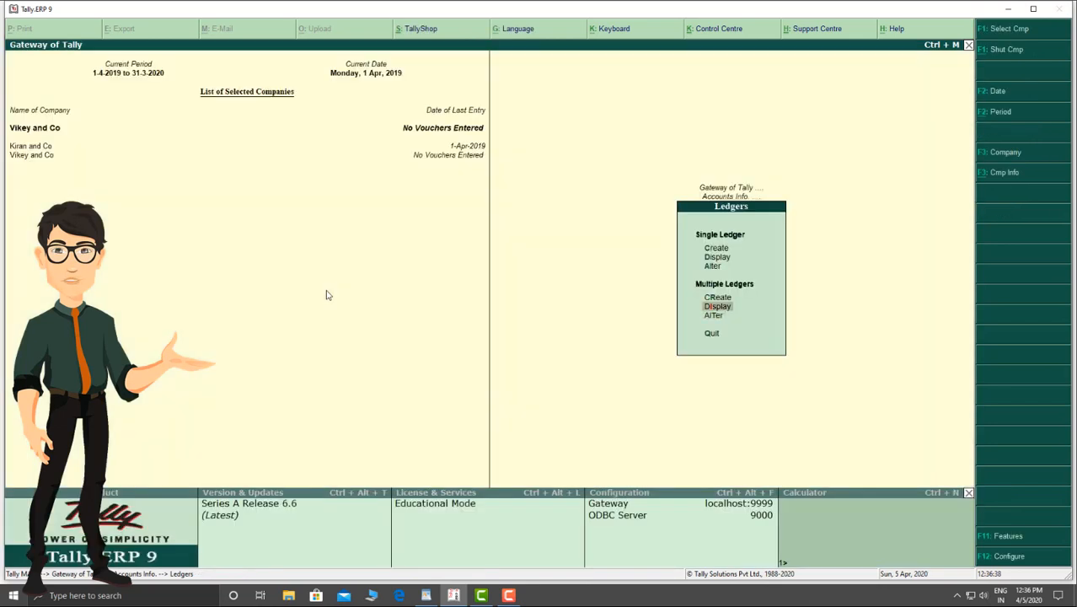
key(Return)
key(Return)
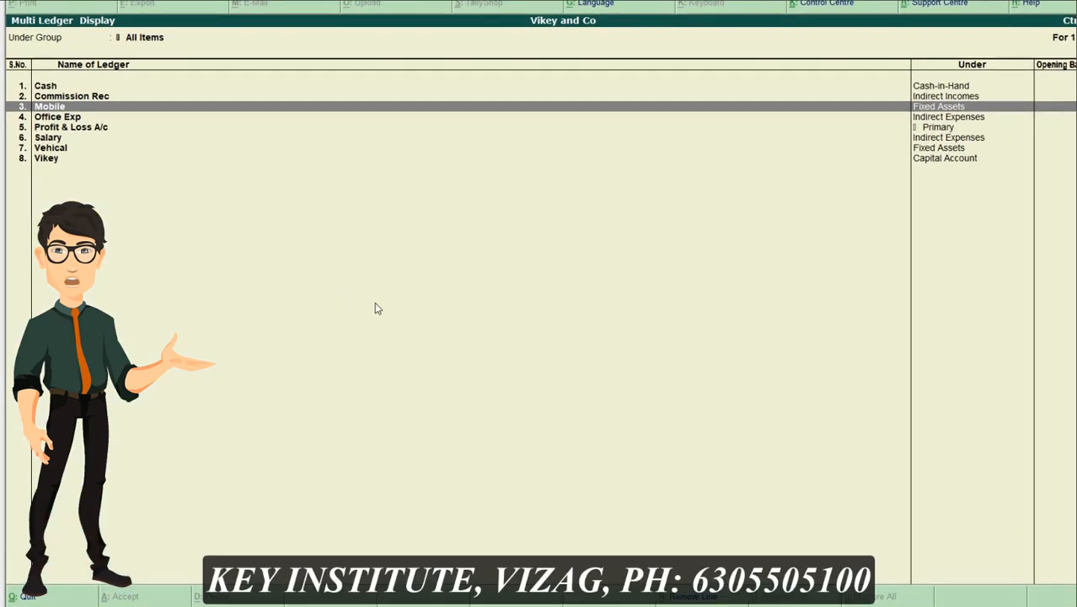
key(Down)
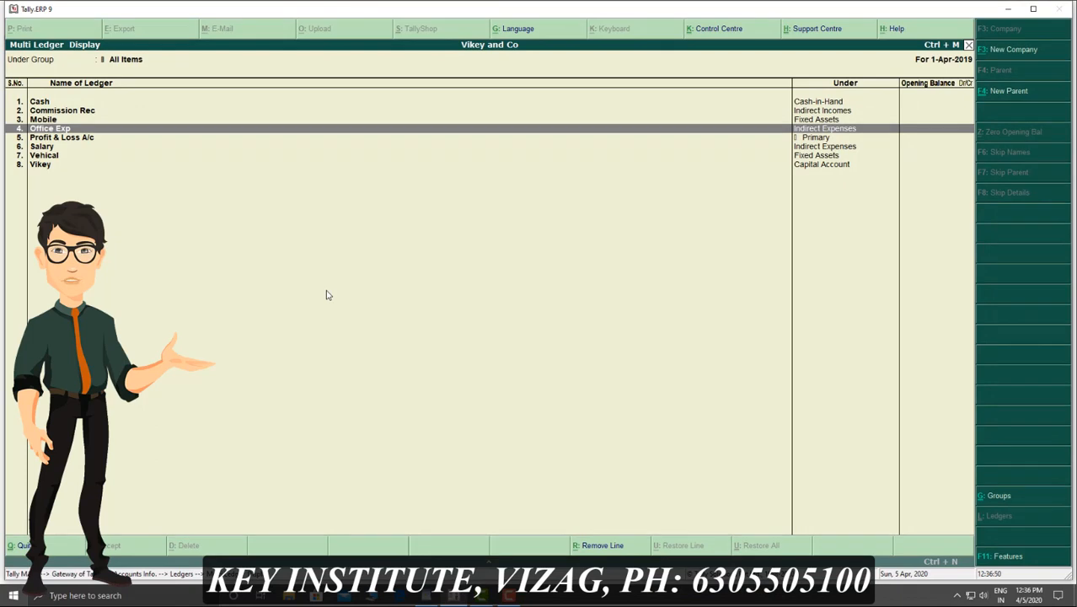
key(Escape)
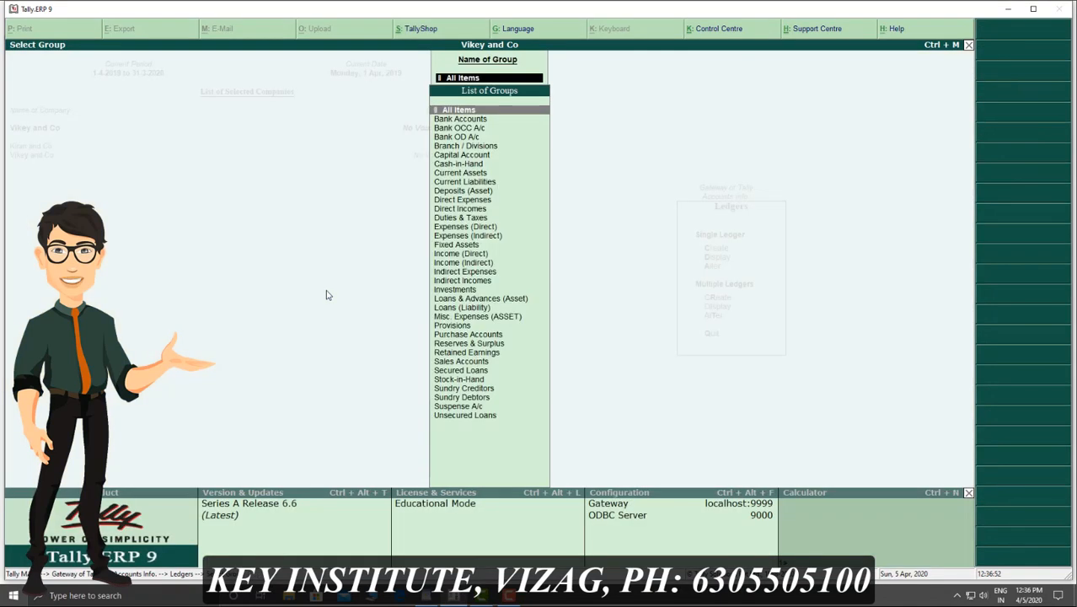
key(Escape)
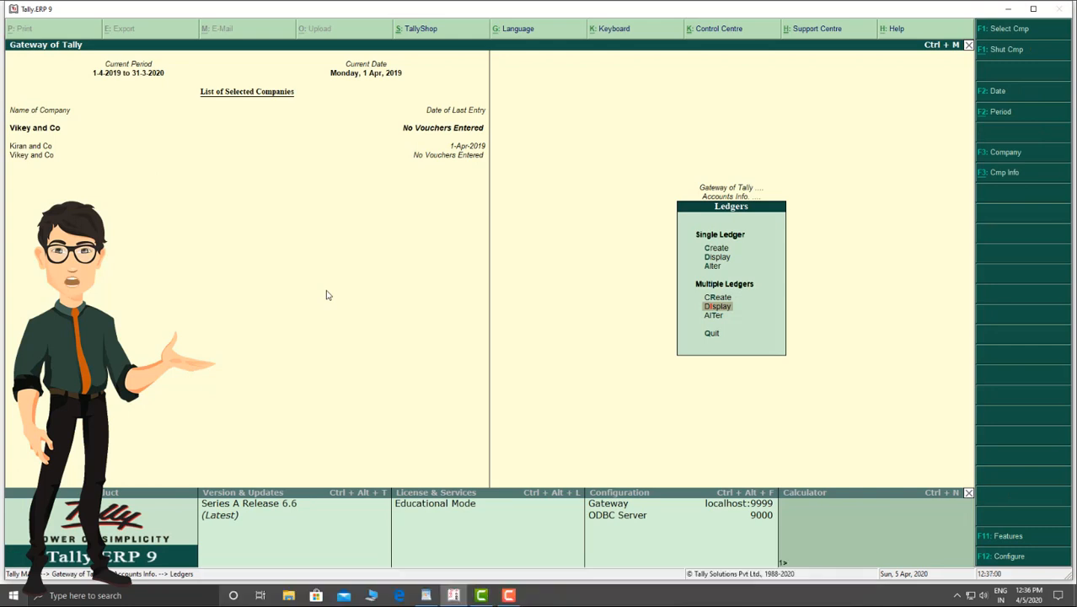
key(Escape)
key(Escape)
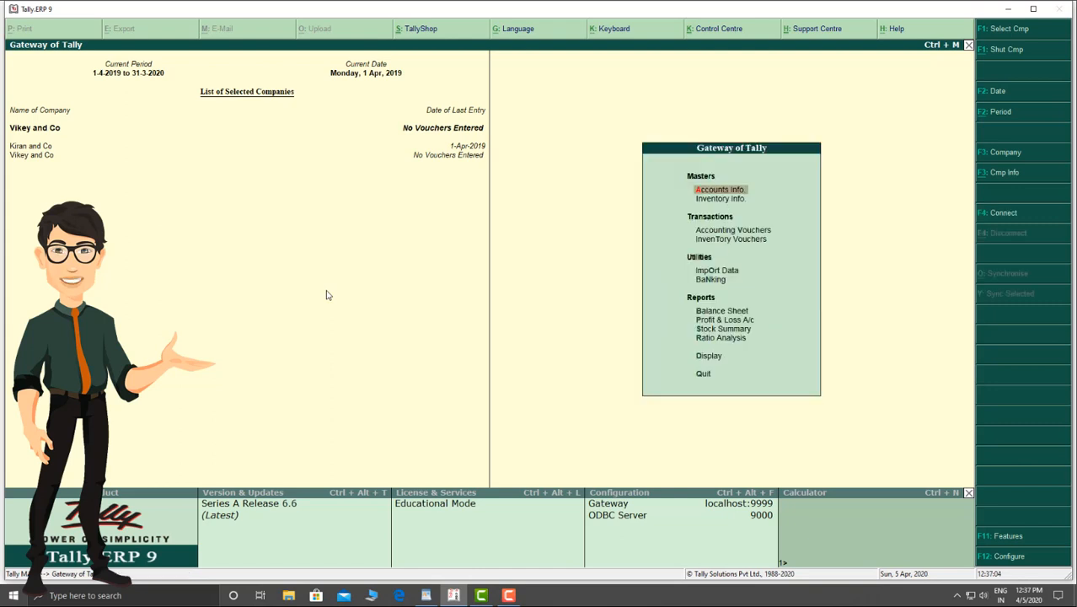
Step: Record and save a receipt voucher in the Cash account for 400000 from the Vikey capital ledger
key(v)
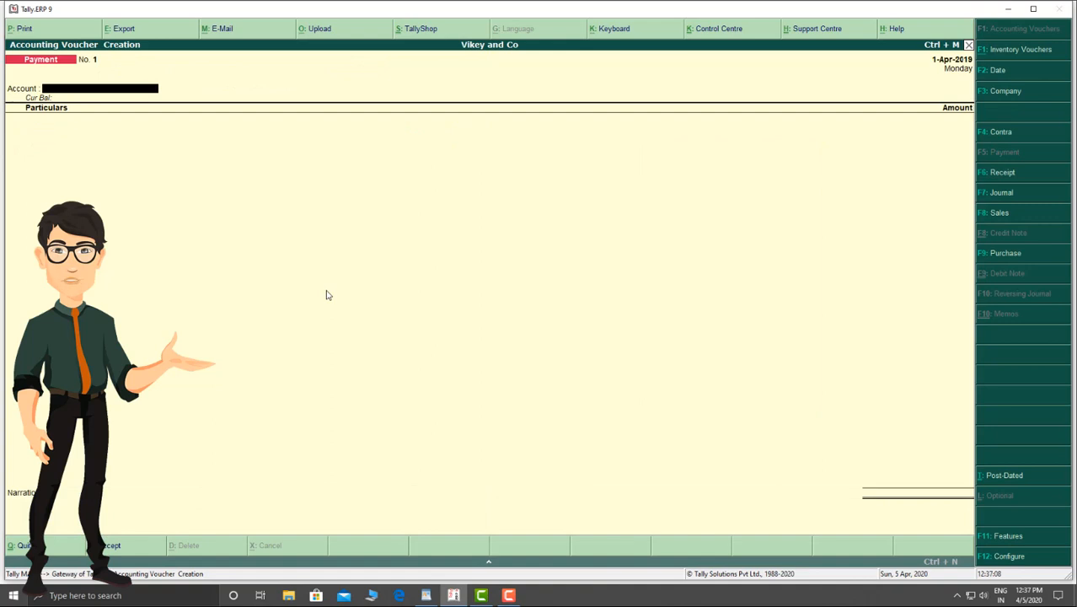
key(F6)
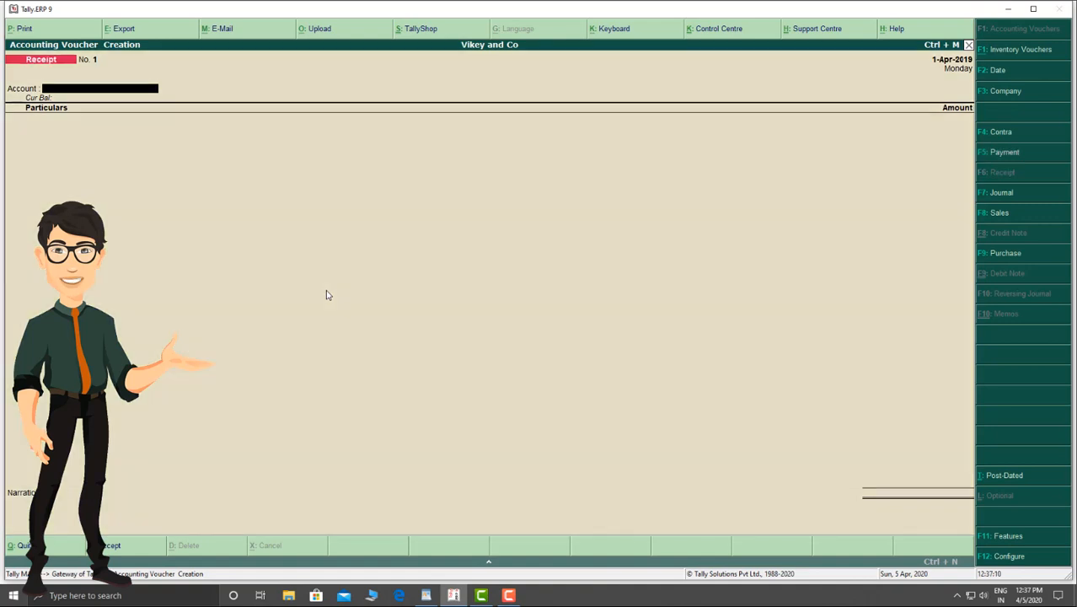
key(Return)
text(V)
key(Return)
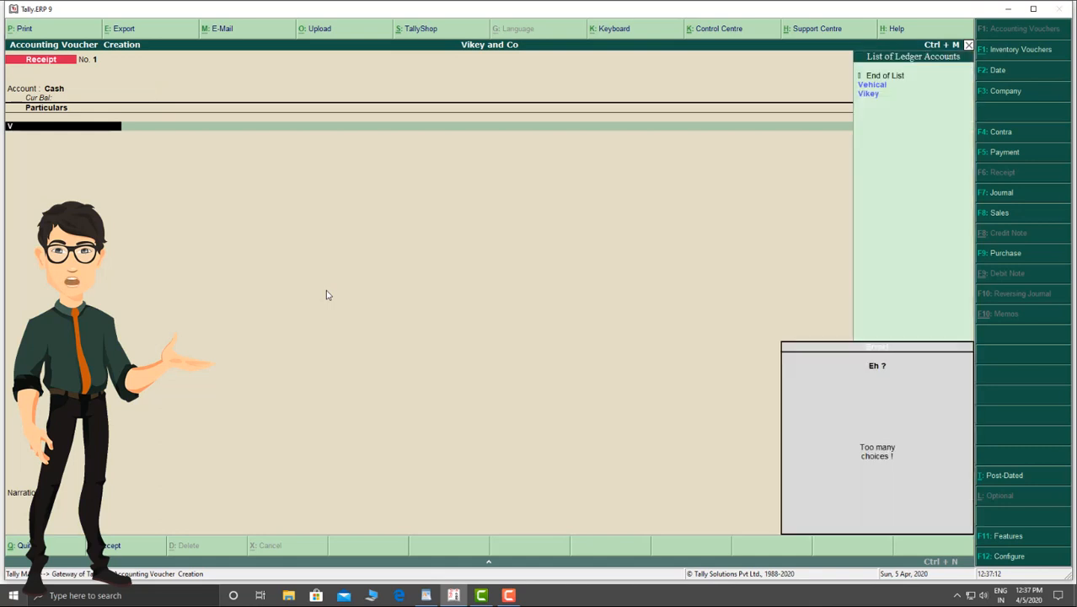
text(ikey)
key(Return)
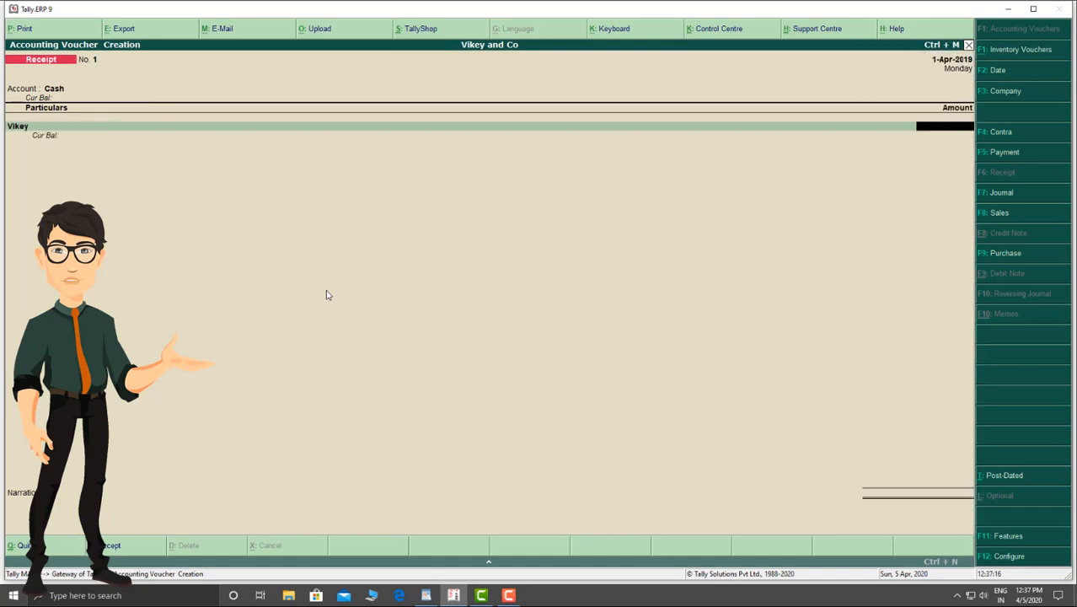
text(400000)
key(ctrl+a)
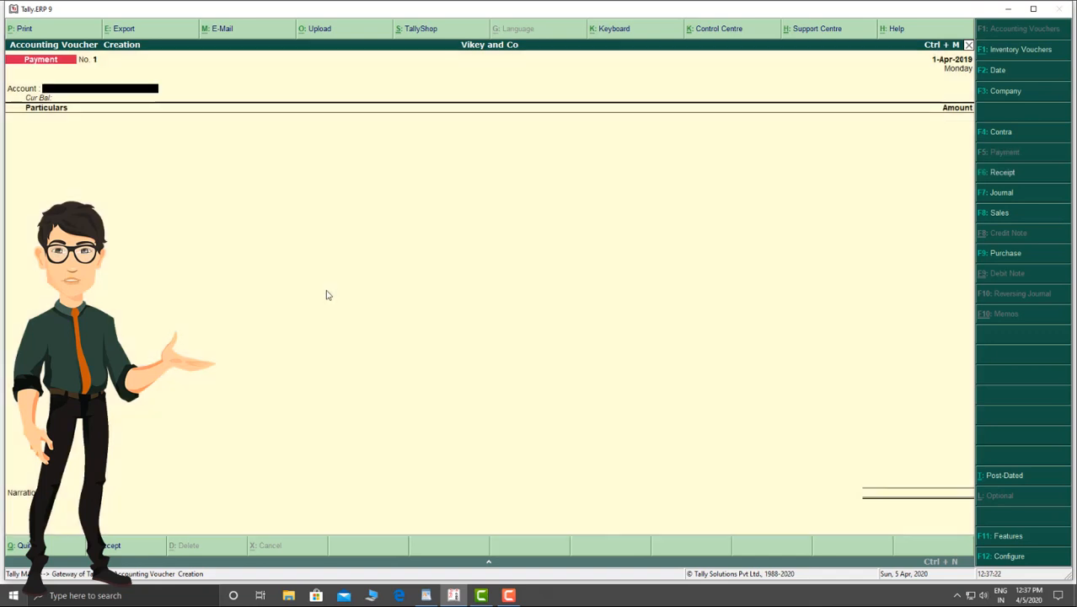
Step: Record and save a payment voucher from Cash for 17000 to the Vehical ledger
key(F5)
key(Return)
text(V)
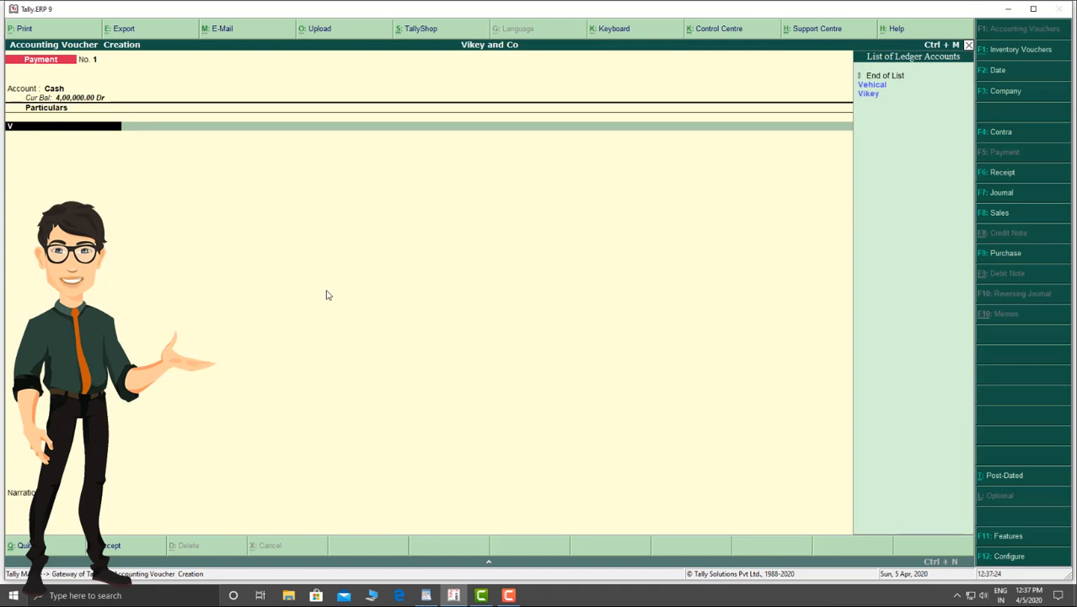
key(Return)
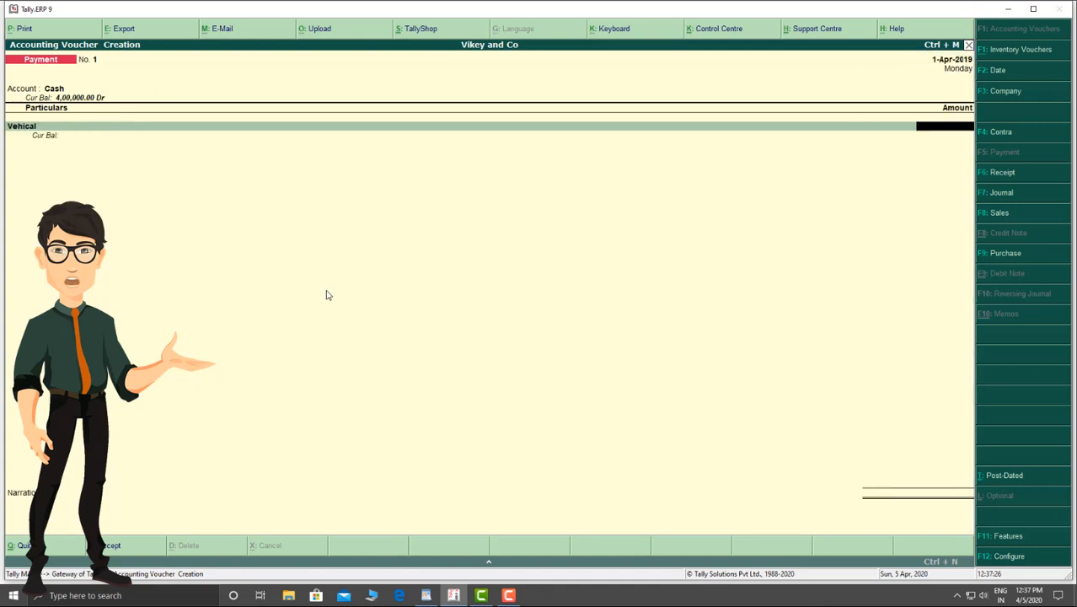
text(17000)
key(ctrl+a)
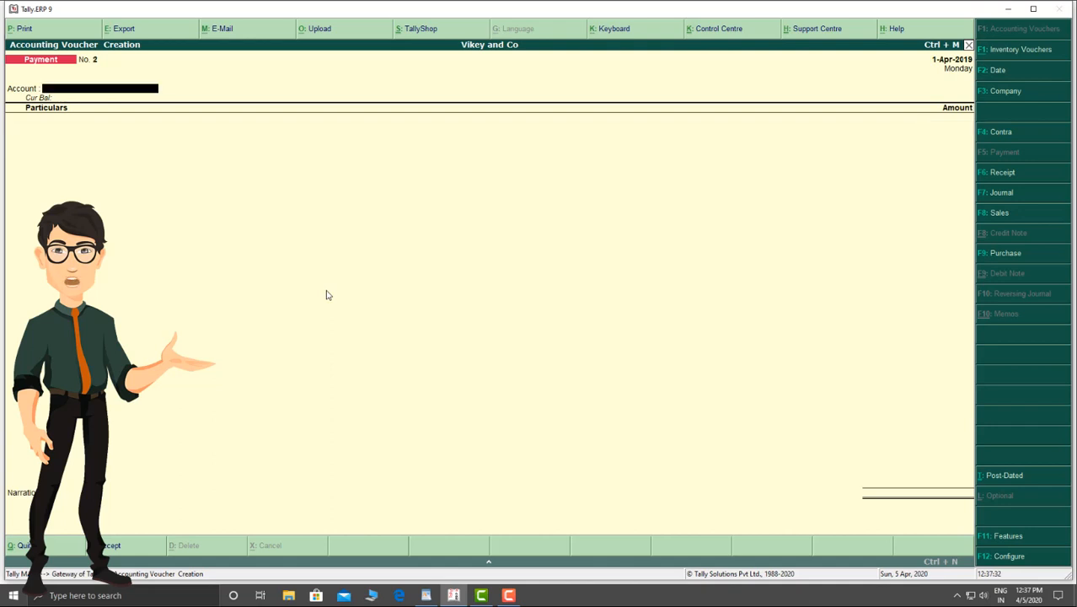
Step: Record and save a payment voucher from Cash for 15000 to the Mobile ledger
key(Return)
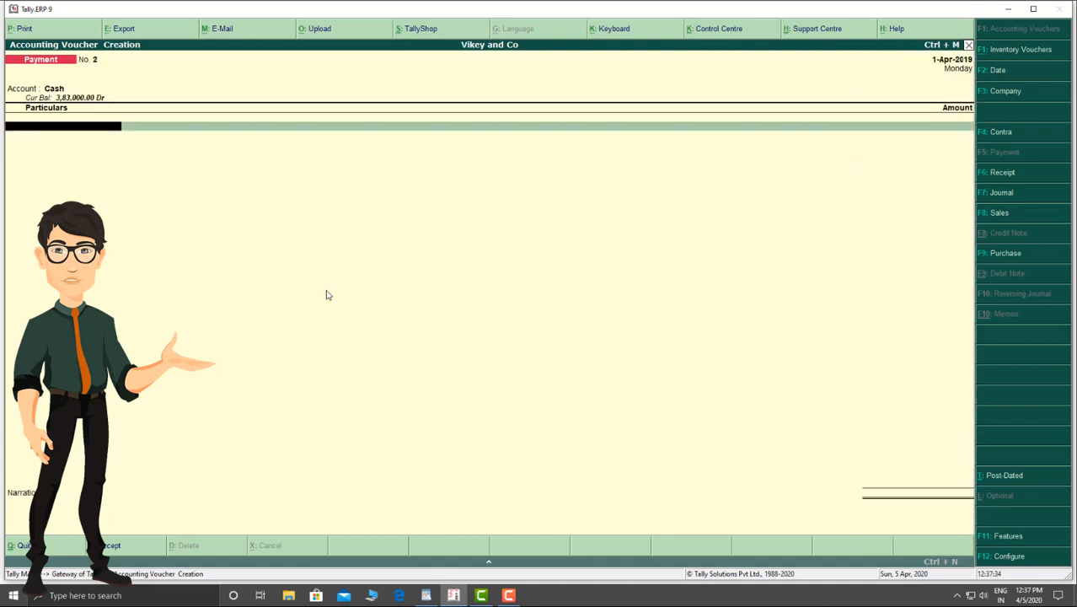
text(m)
key(Return)
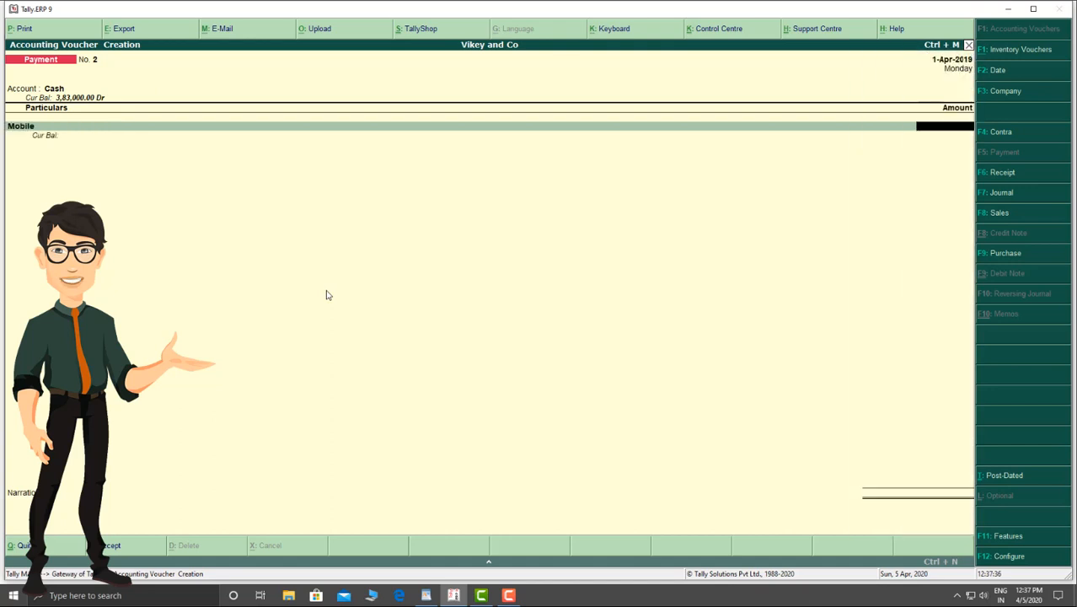
text(15000)
key(ctrl+a)
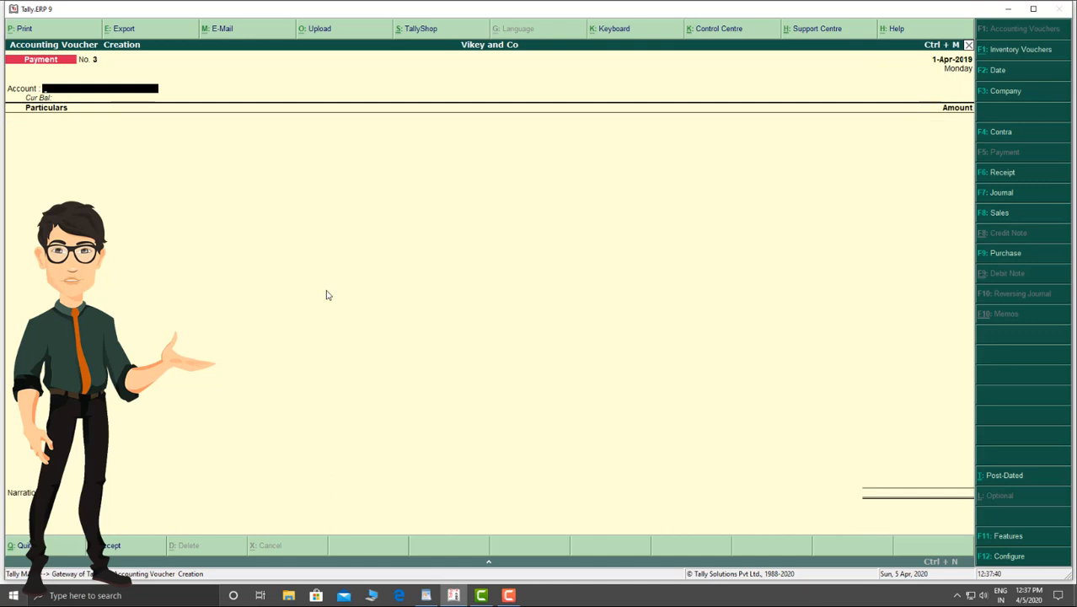
Step: Record and save a payment voucher from Cash for 12000 to the Salary ledger
text(c)
key(Return)
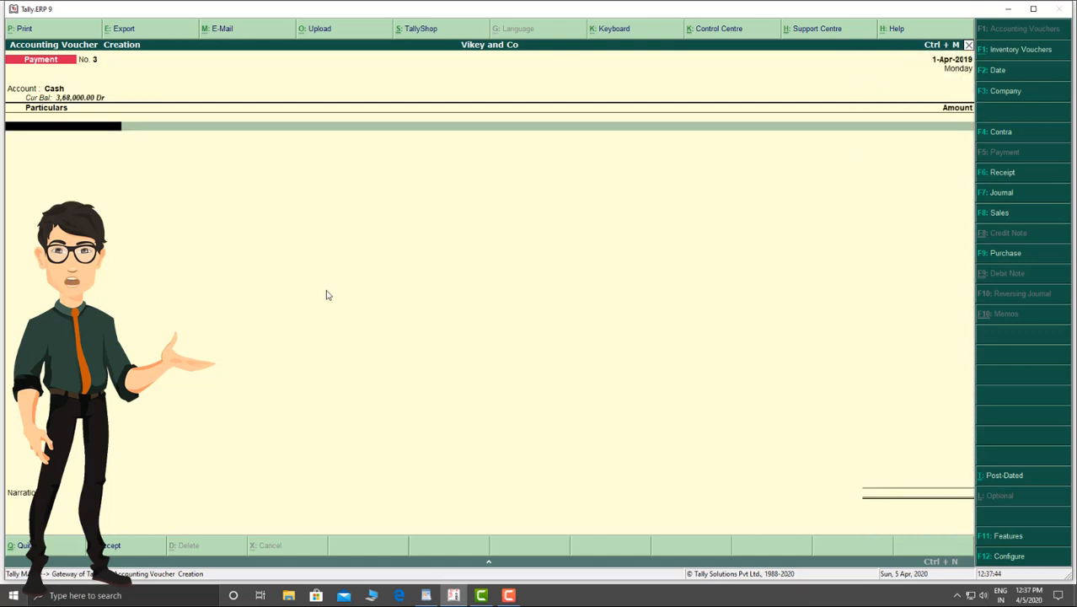
text(s)
key(Return)
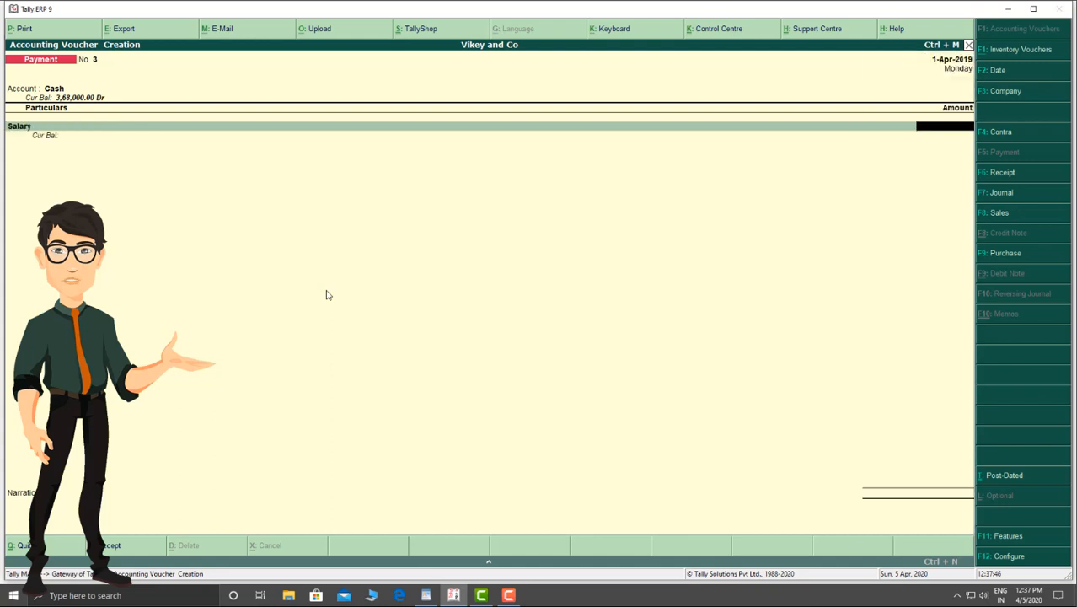
text(12000)
key(ctrl+a)
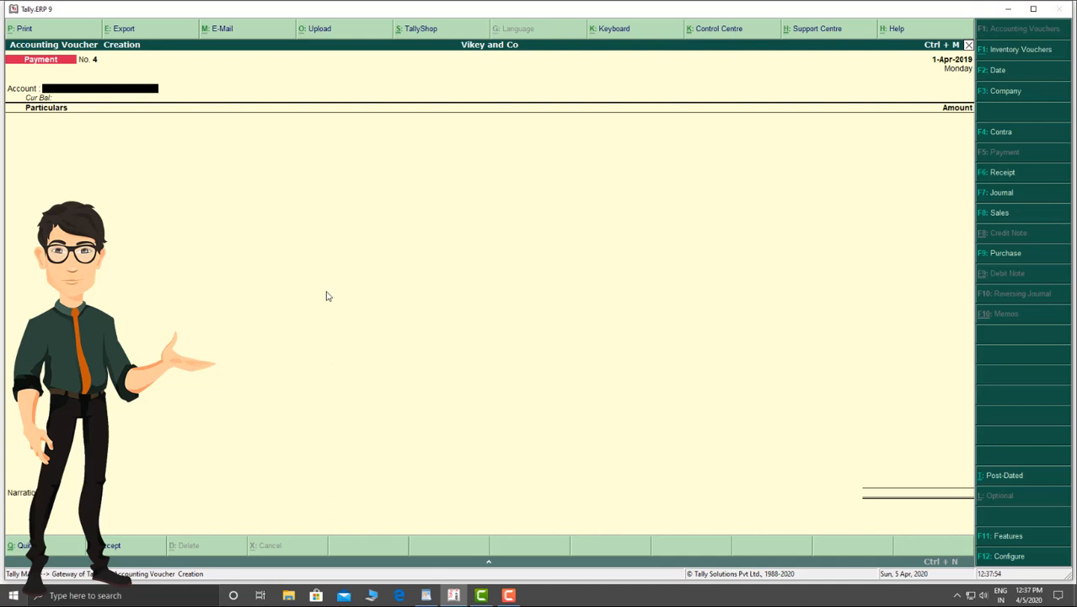
Step: Record and save a payment voucher from Cash for 9000 to the Office Exp ledger
key(Return)
text(Of)
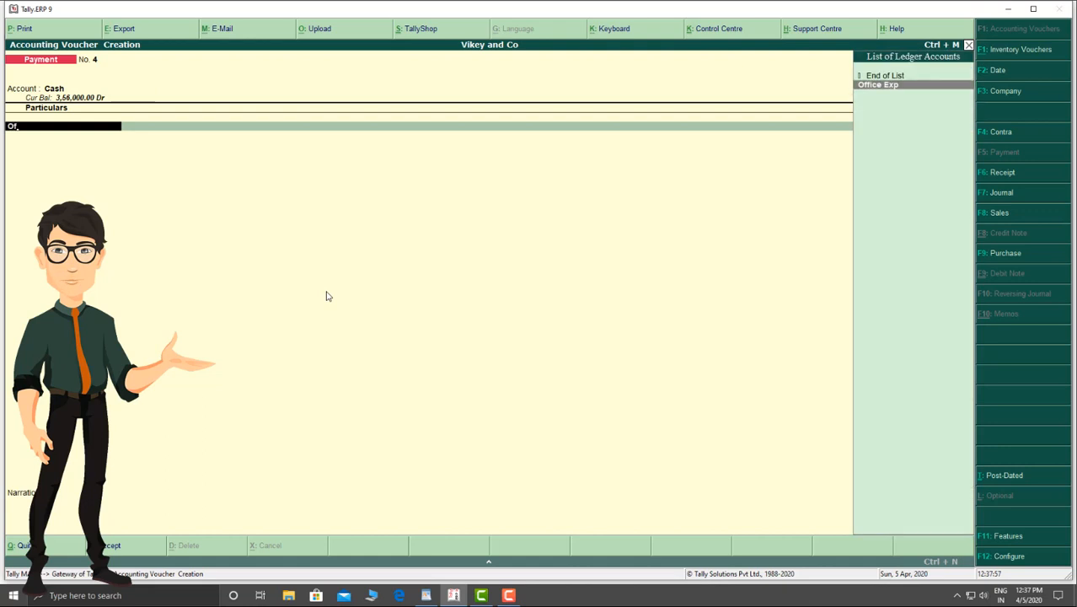
key(Return)
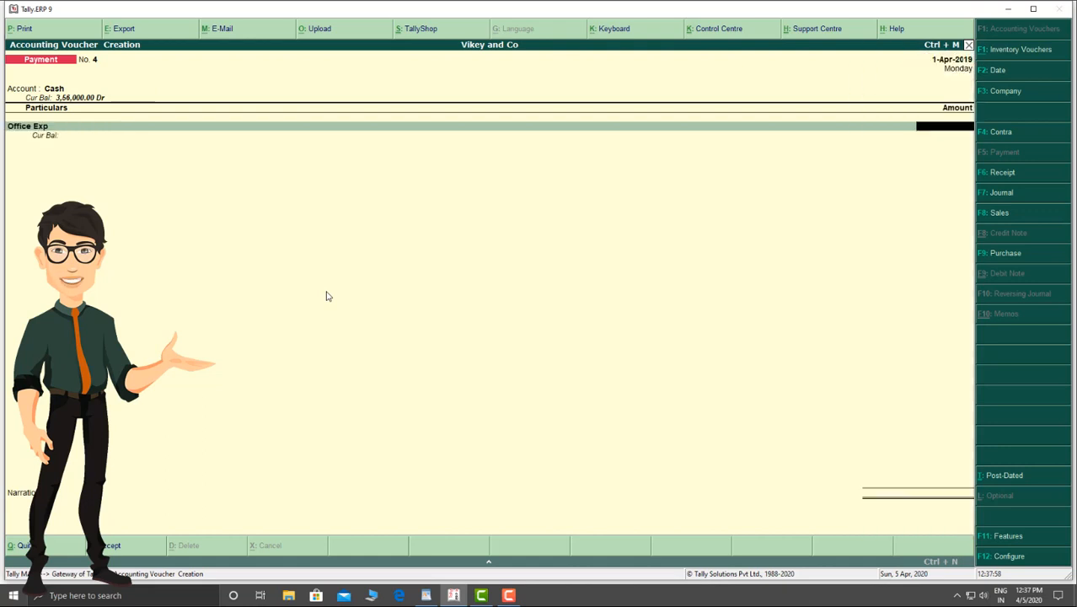
text(9000)
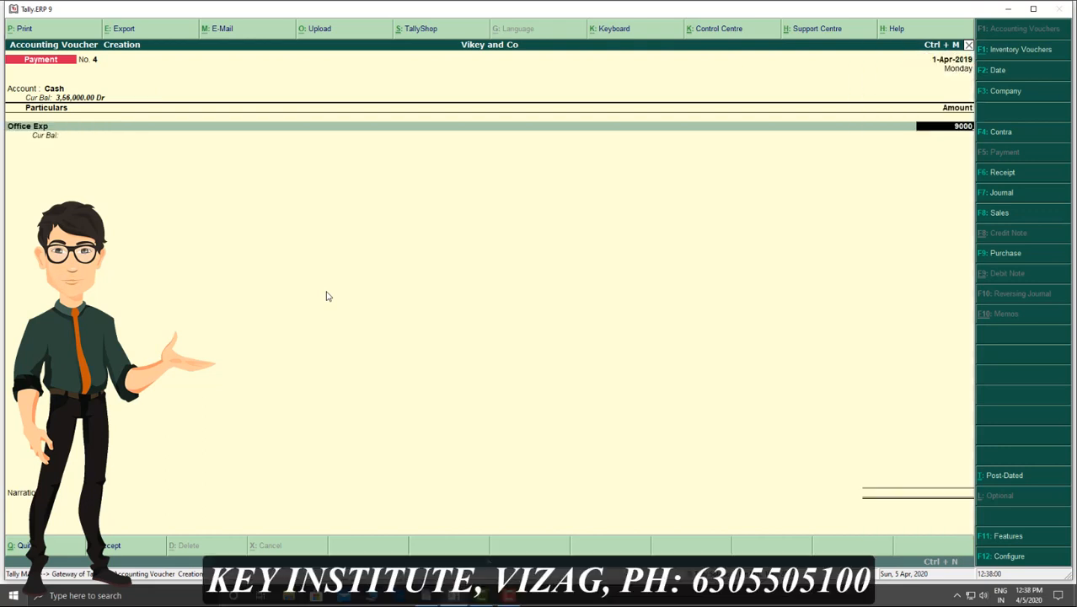
key(ctrl+a)
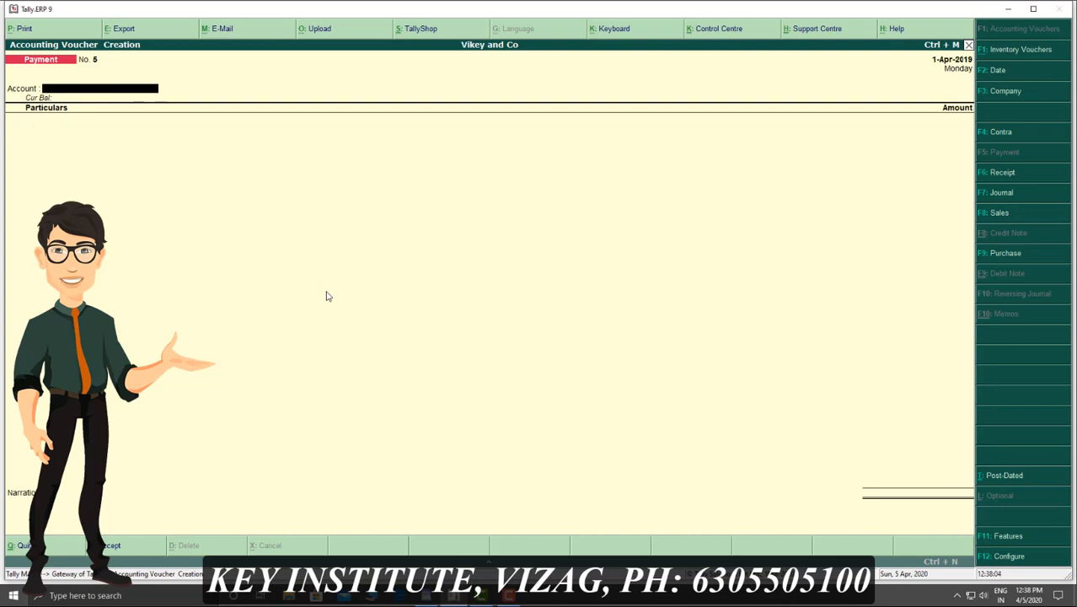
Step: Record and save a receipt voucher in Cash for 13000 from the Commission Rec ledger, and leave voucher entry
key(F6)
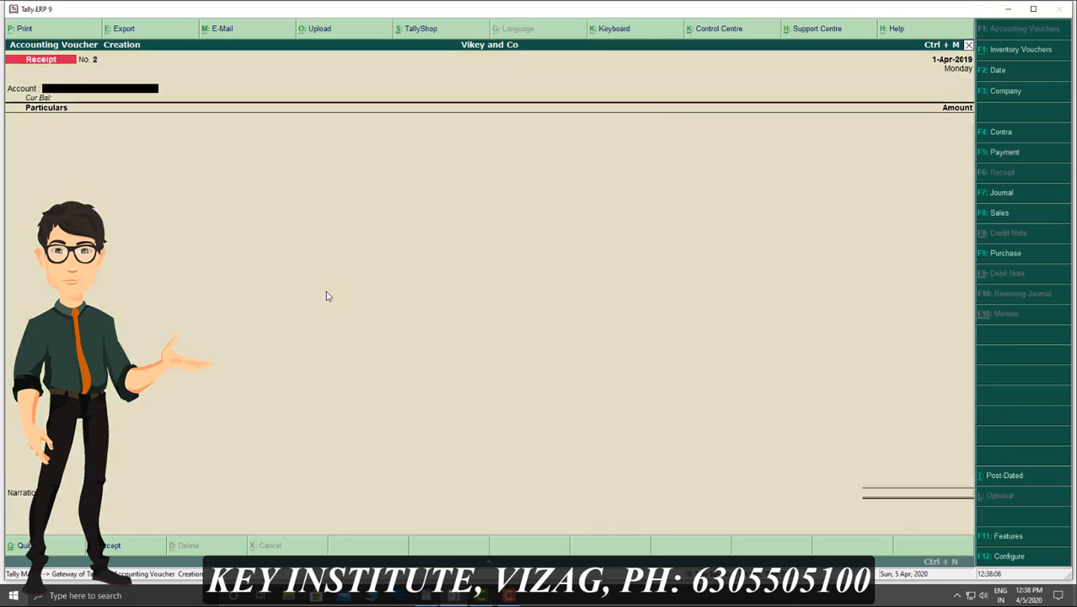
key(Return)
key(Return)
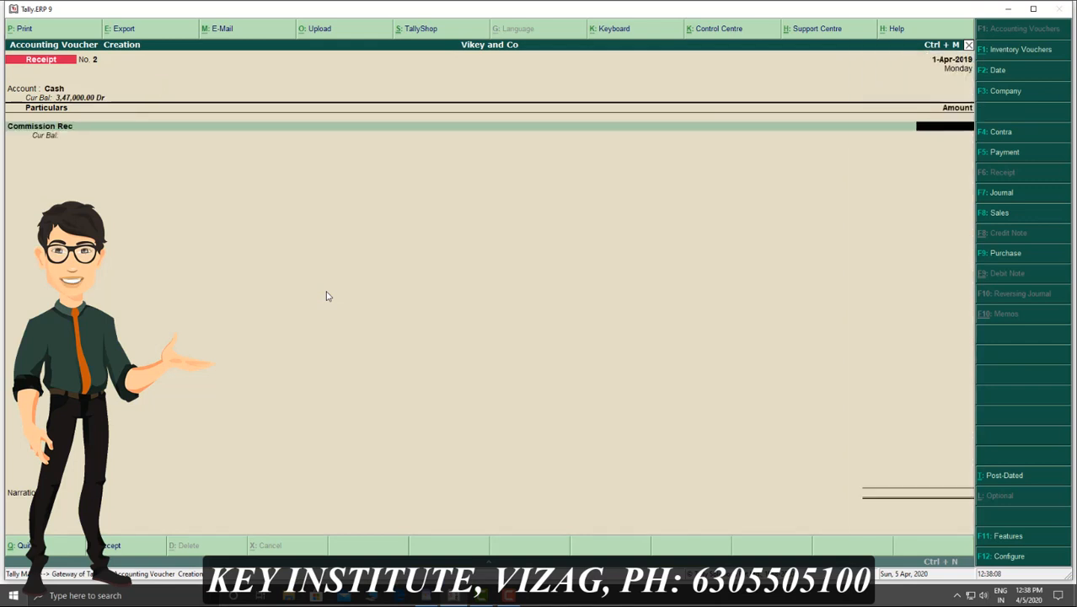
text(1000)
key(ctrl+a)
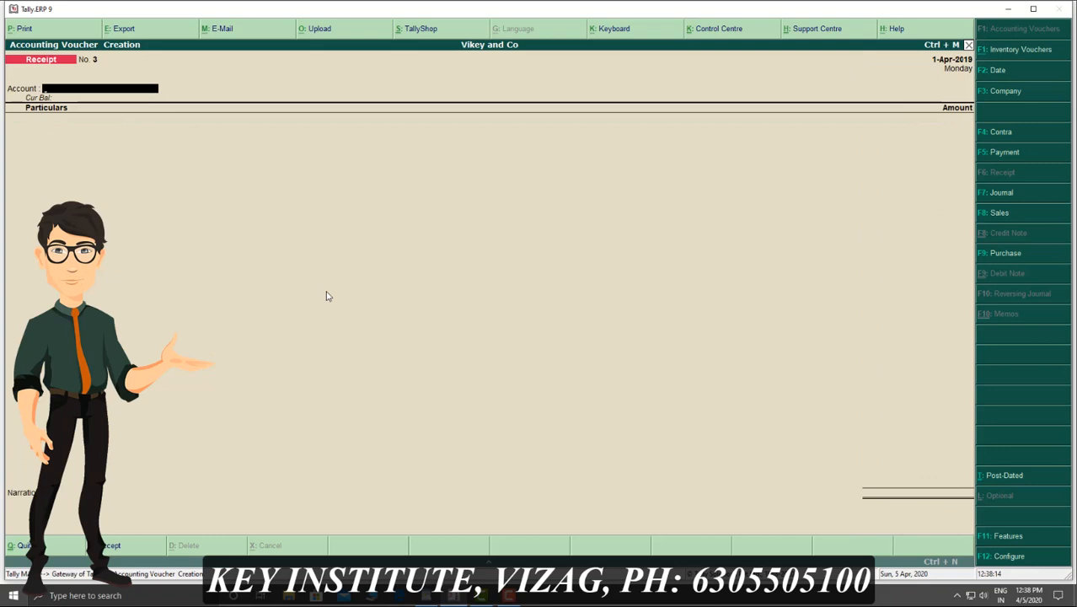
key(Escape)
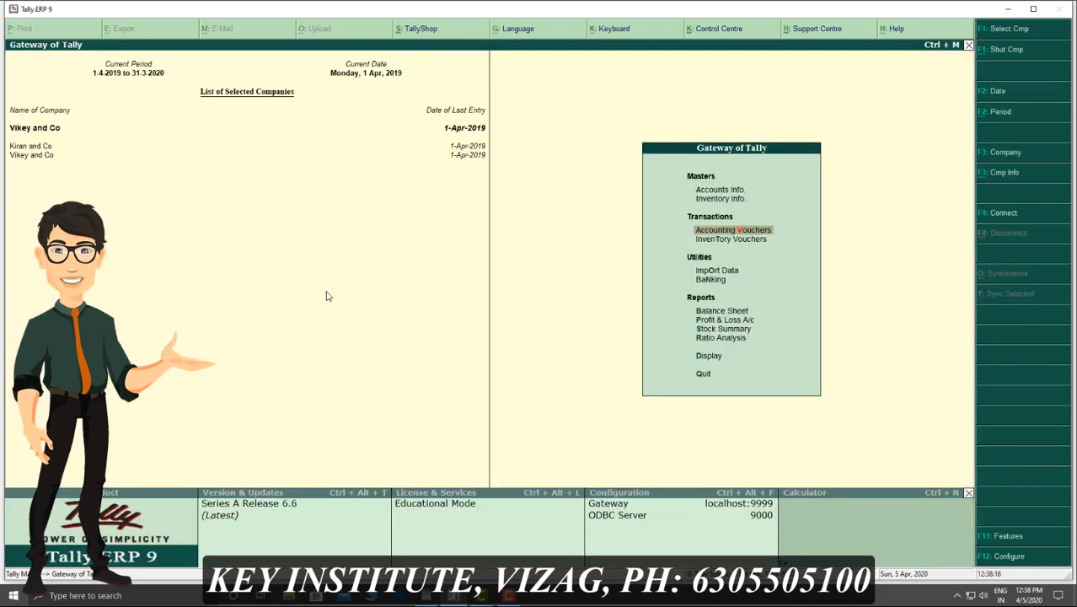
Step: Examine the Balance Sheet's asset entries down to Profit & Loss A/c, and close the report
key(b)
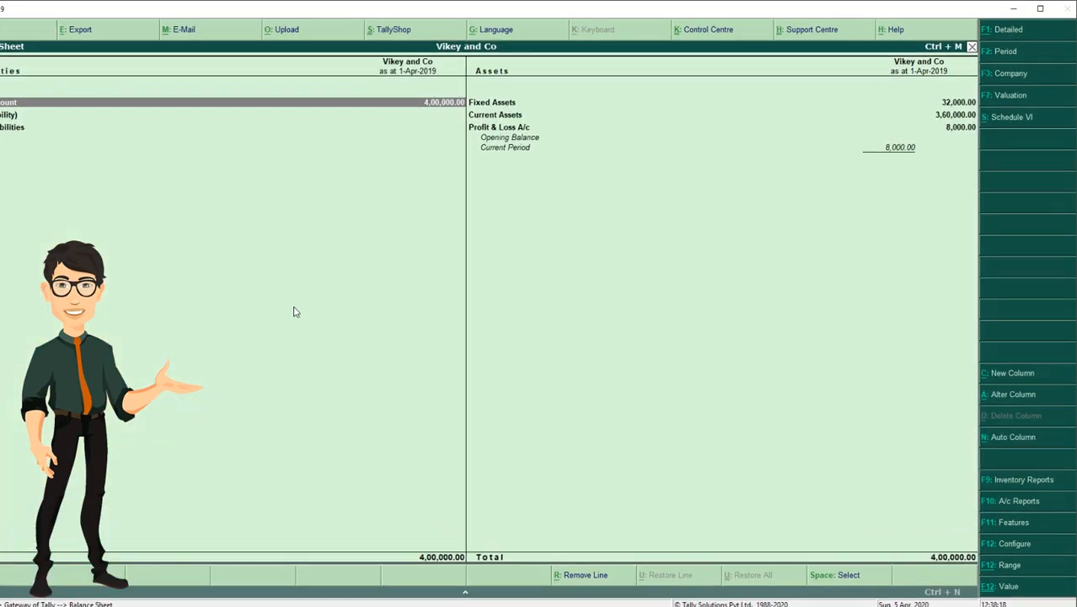
key(Right)
key(Down)
key(Down)
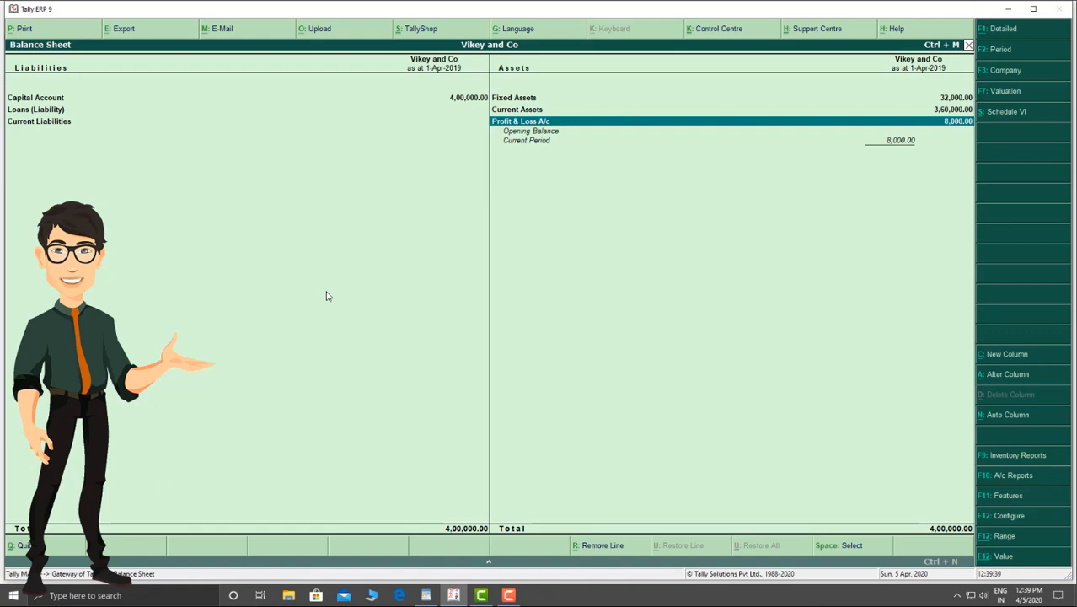
key(Escape)
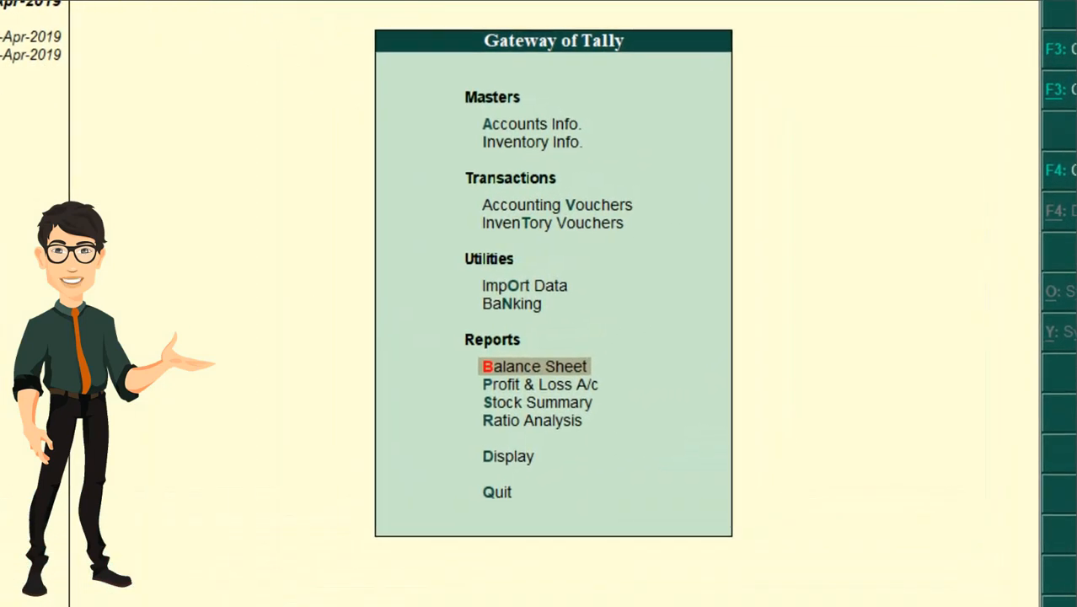
Step: Open the Day Book report for Vikey and Co
key(d)
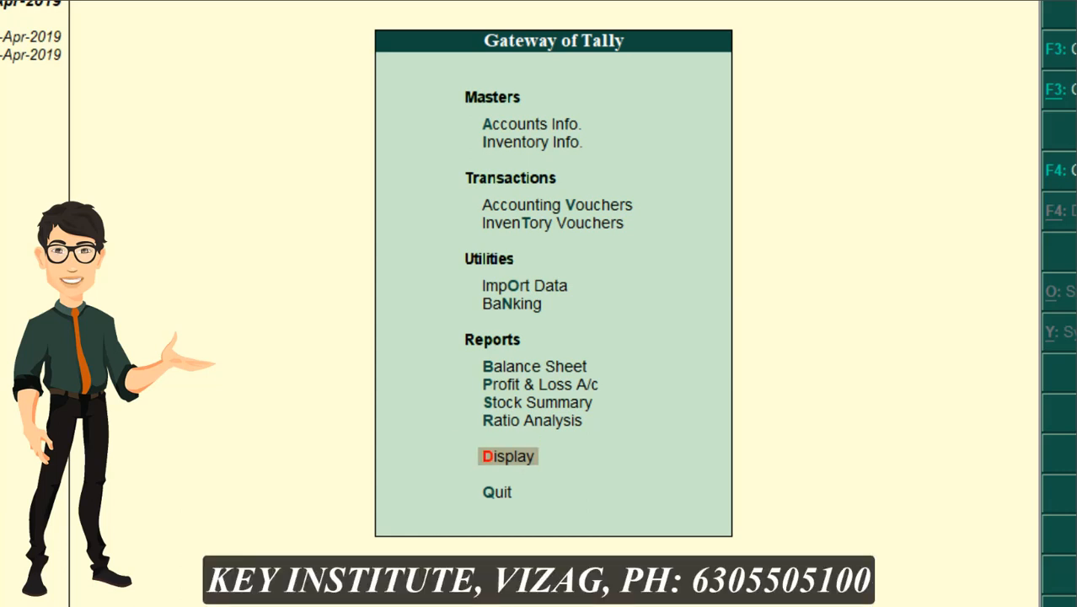
key(Return)
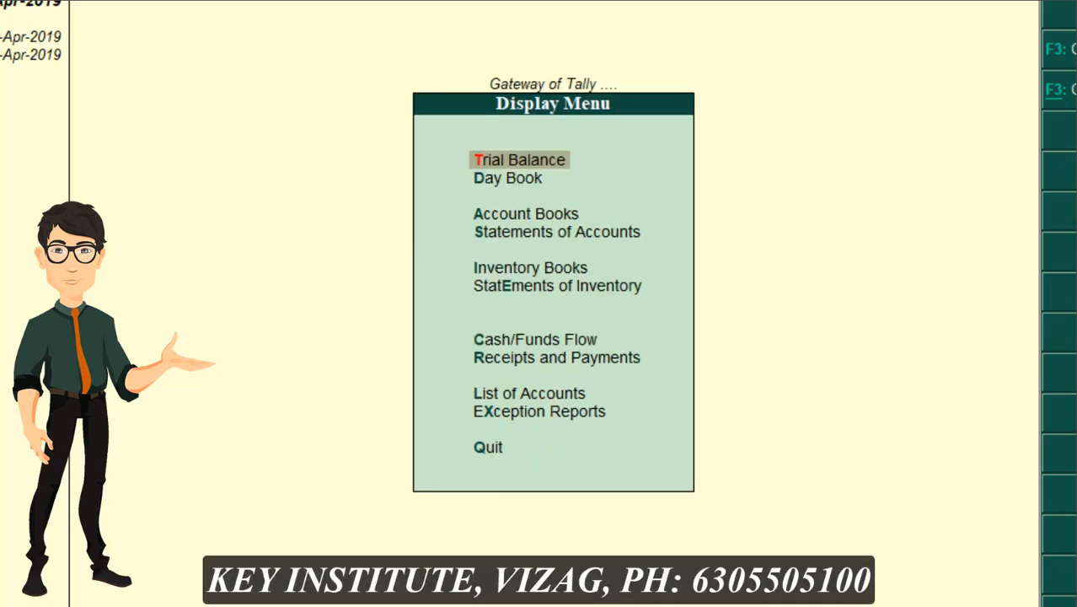
key(Down)
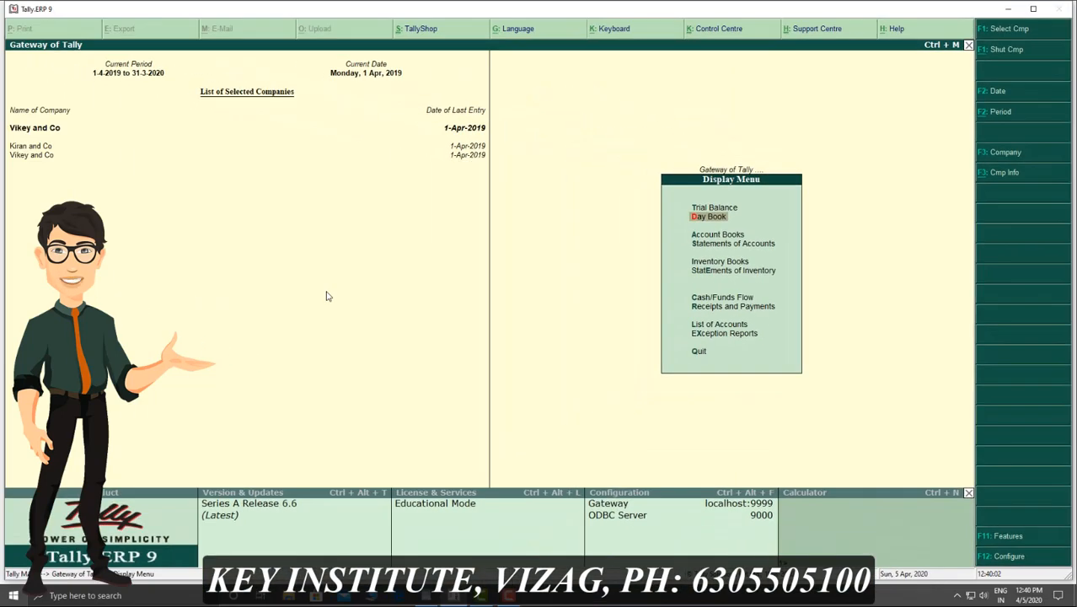
key(Return)
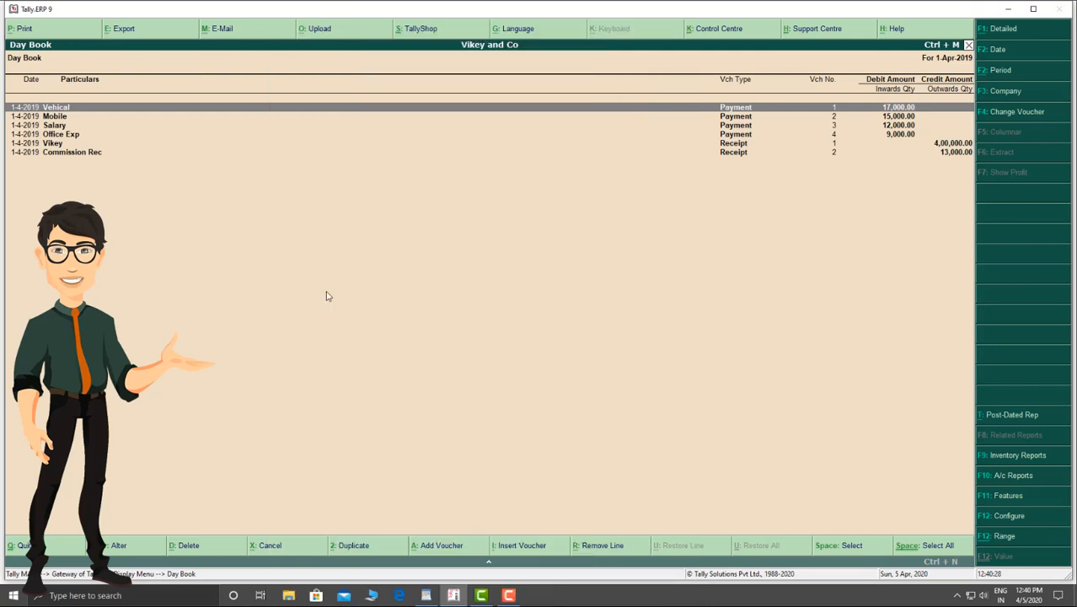
Step: Alter the Vehical payment voucher so its amount is 70000, and save it
key(Return)
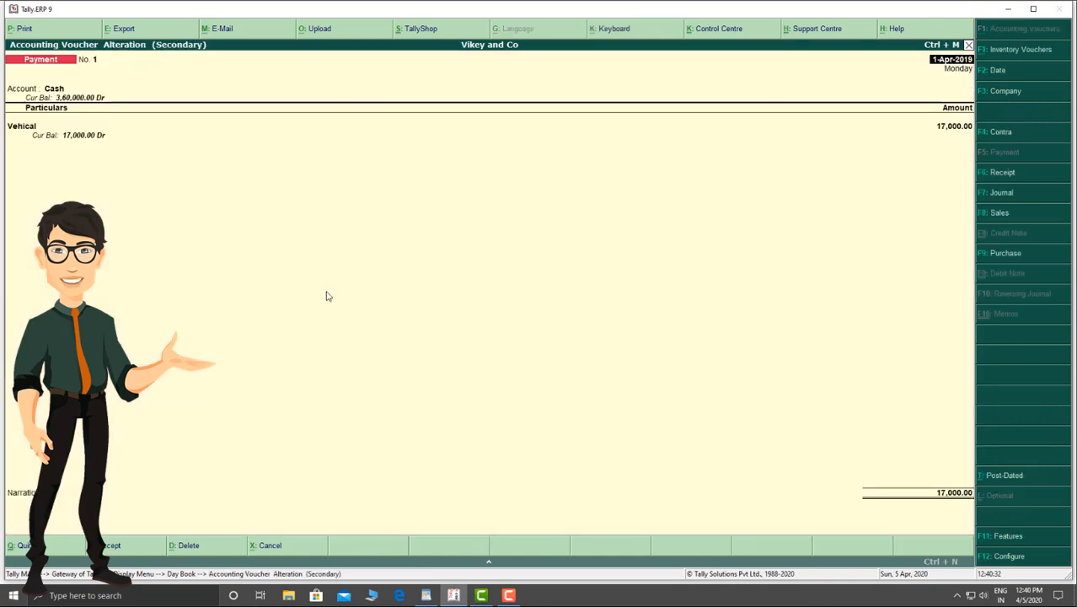
key(Return)
key(Return)
key(Return)
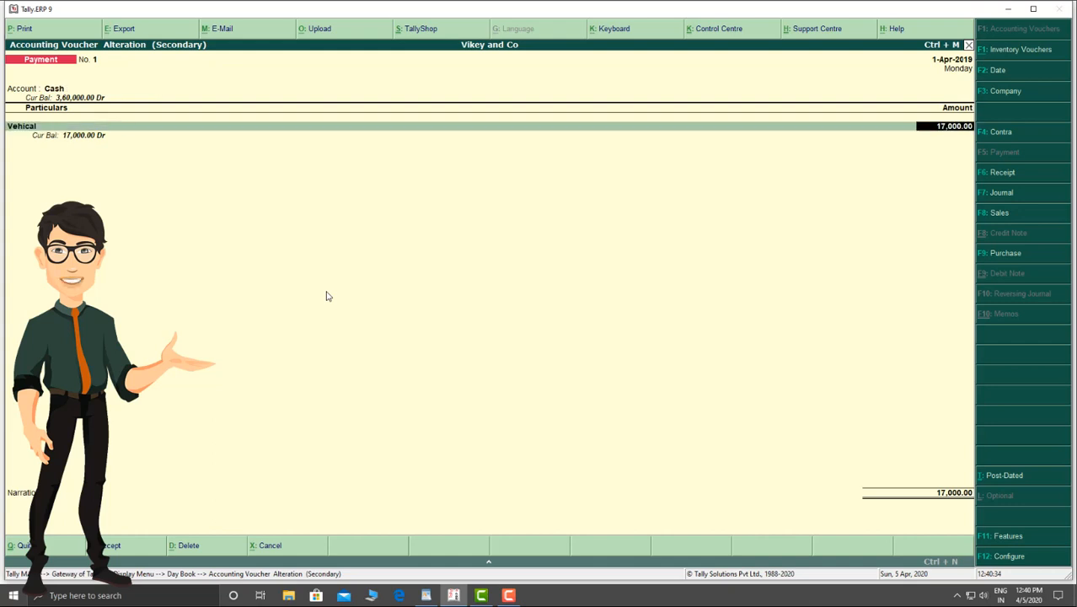
text(70)
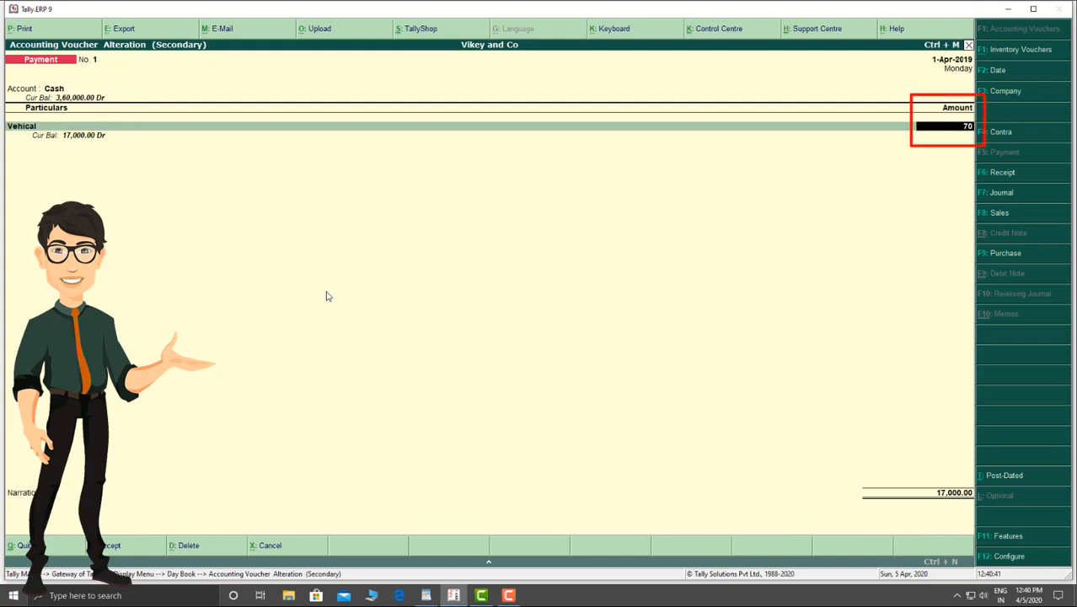
text(000)
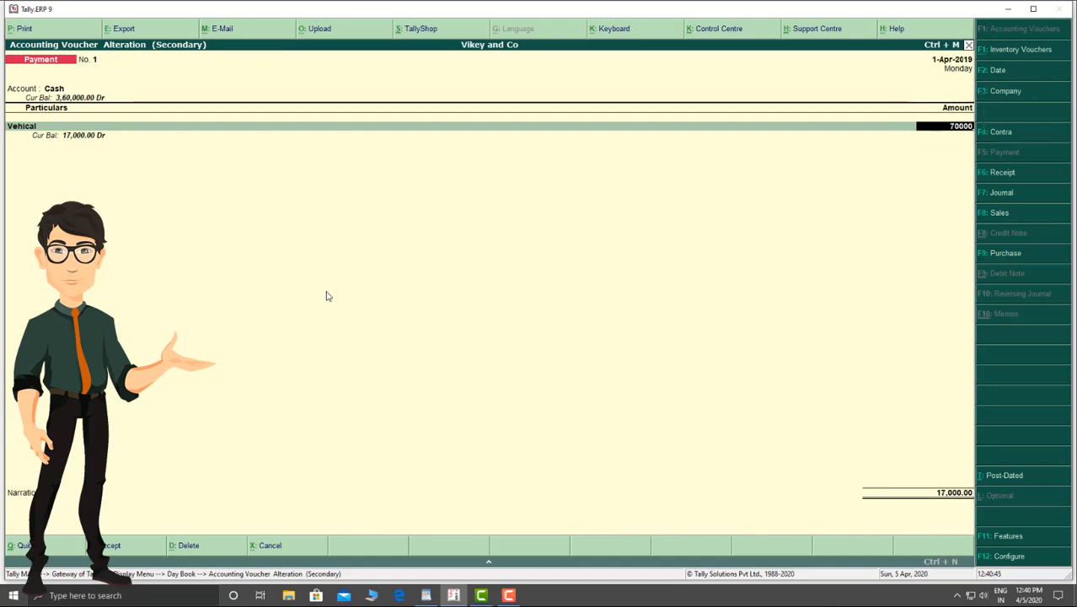
key(ctrl+a)
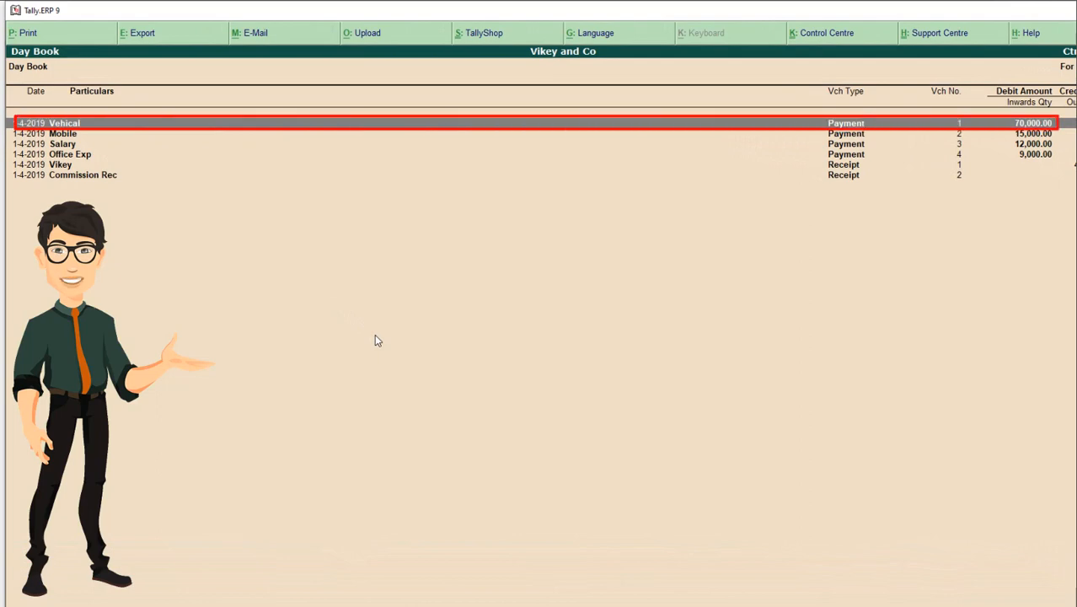
Step: Alter the Mobile payment voucher in the Day Book so its amount is 50000, and save it
key(Down)
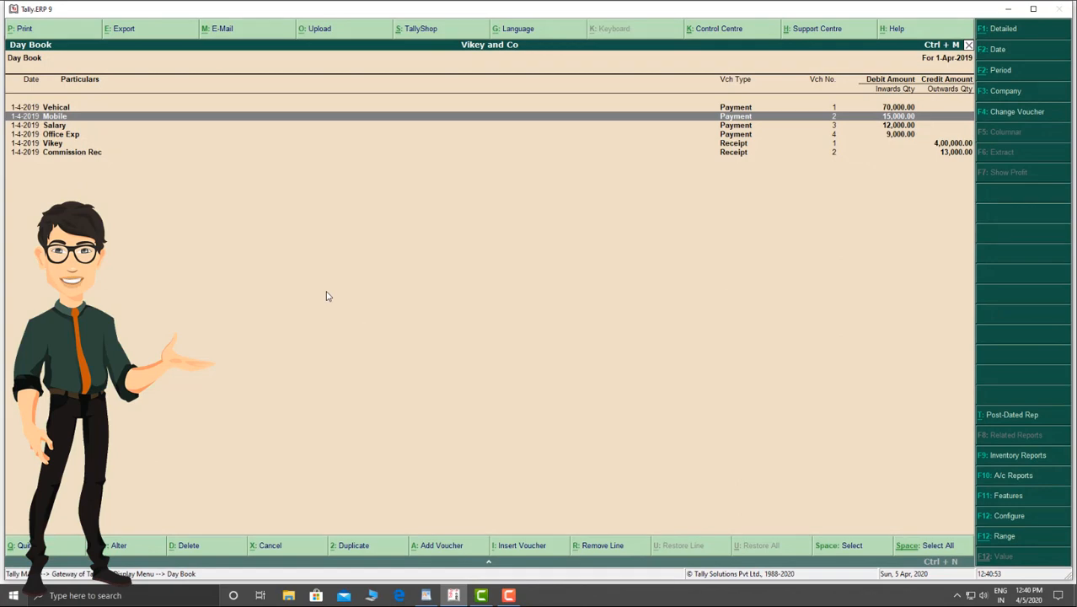
key(Return)
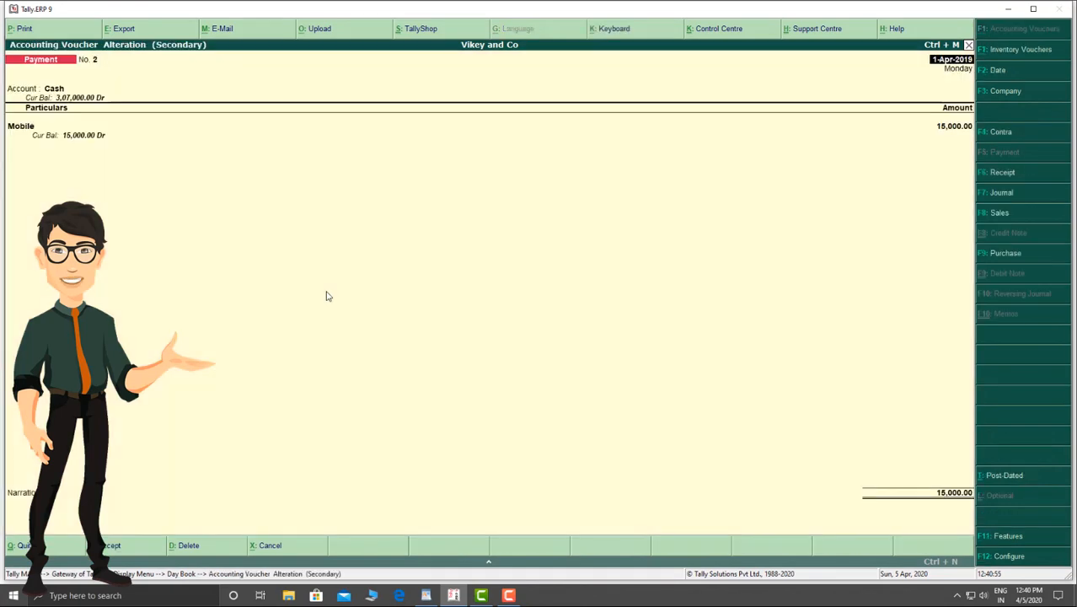
key(Return)
key(Return)
key(Return)
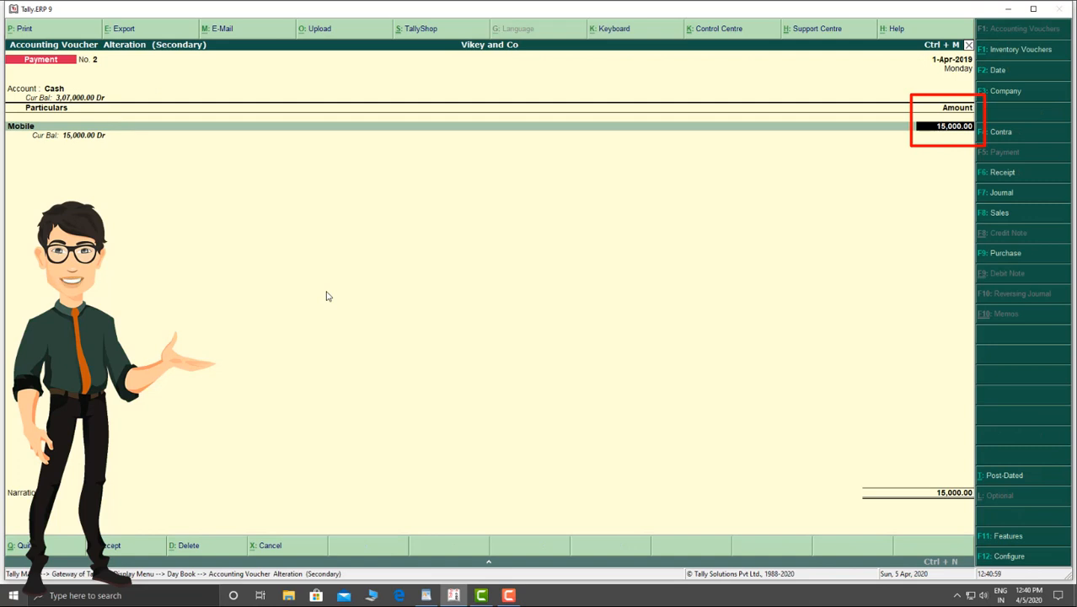
text(50000)
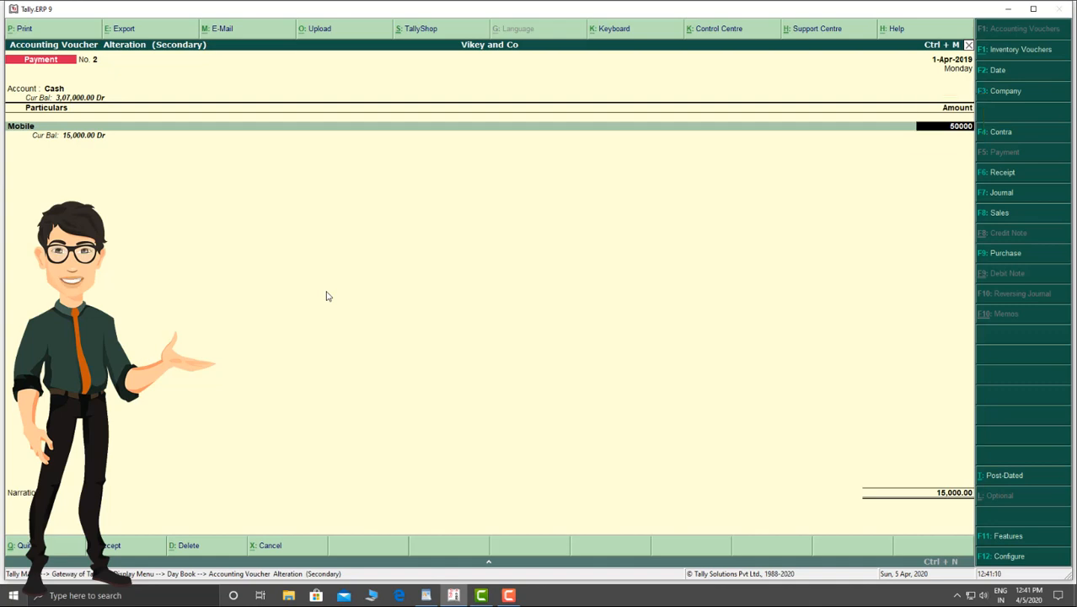
key(ctrl+a)
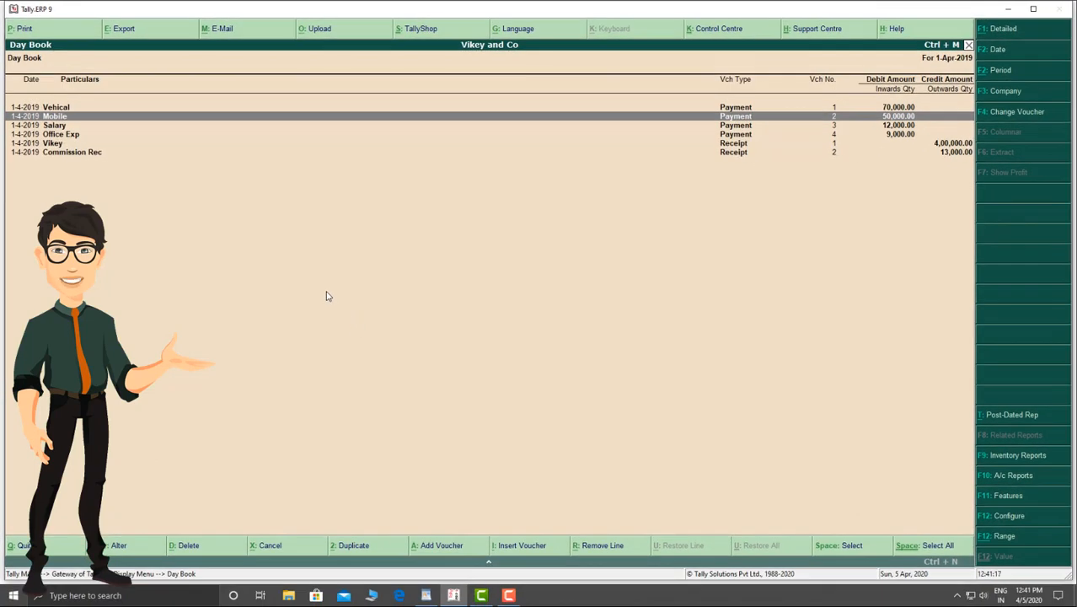
Step: Set the Commission Rec receipt voucher's amount to 30000, save it, and return to the Gateway of Tally
key(Down)
key(Down)
key(Down)
key(Down)
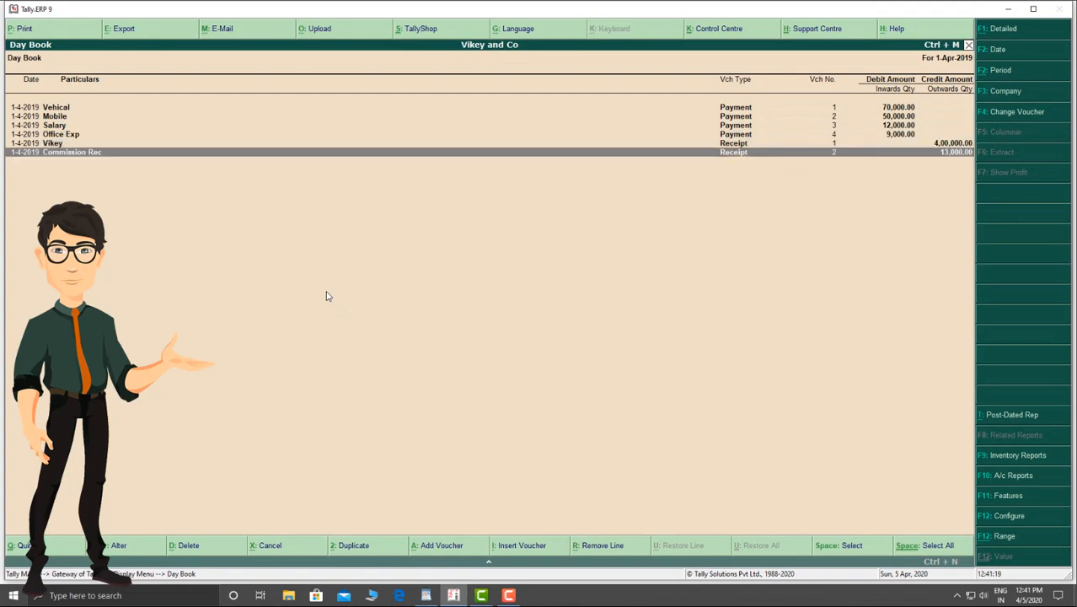
key(Return)
key(Return)
key(Return)
key(Return)
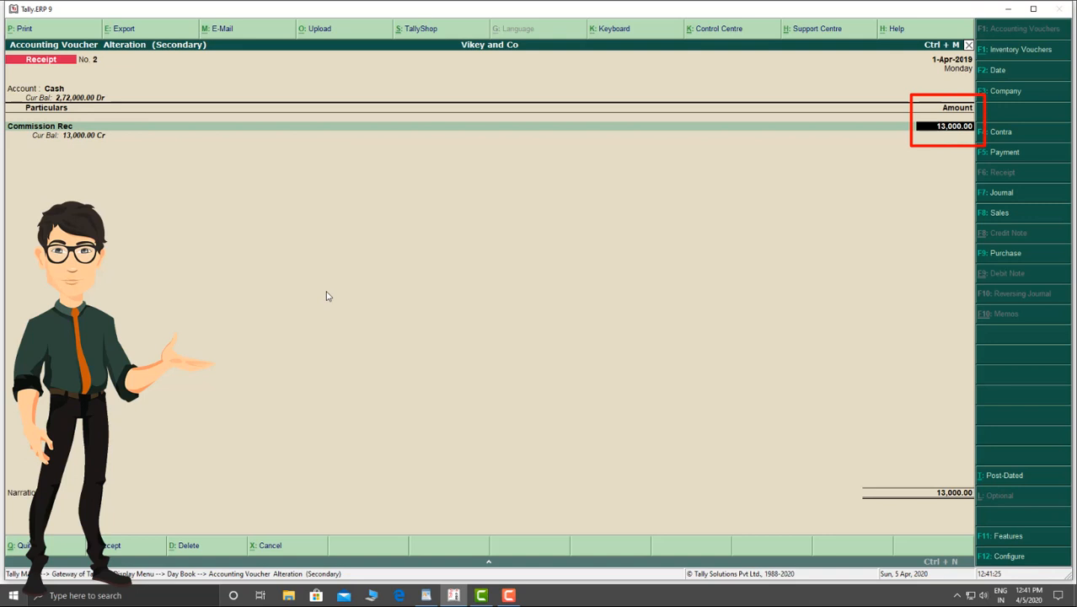
text(30000)
key(Return)
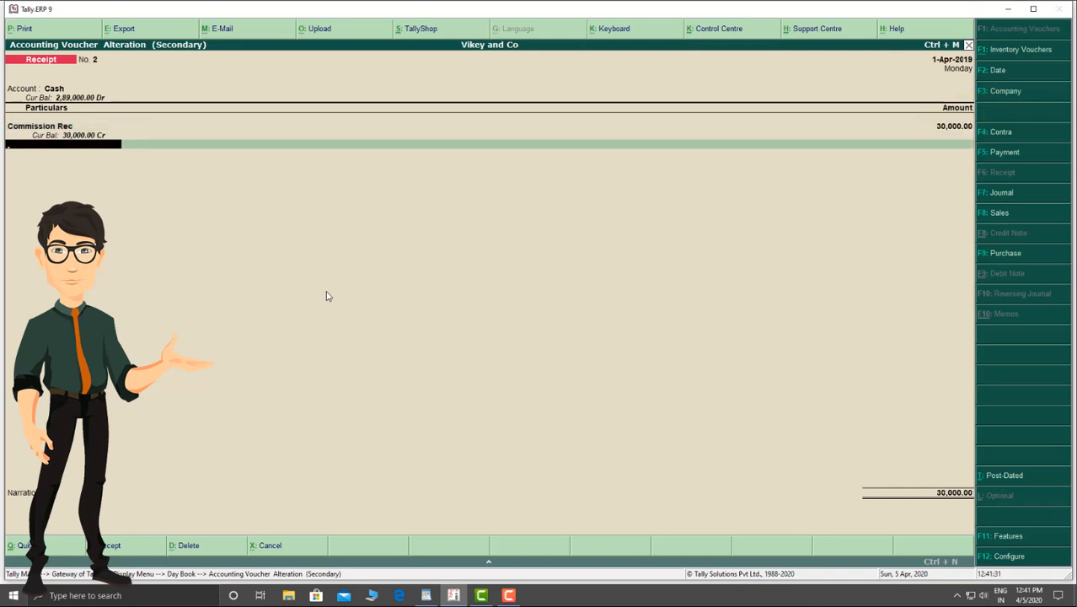
key(ctrl+a)
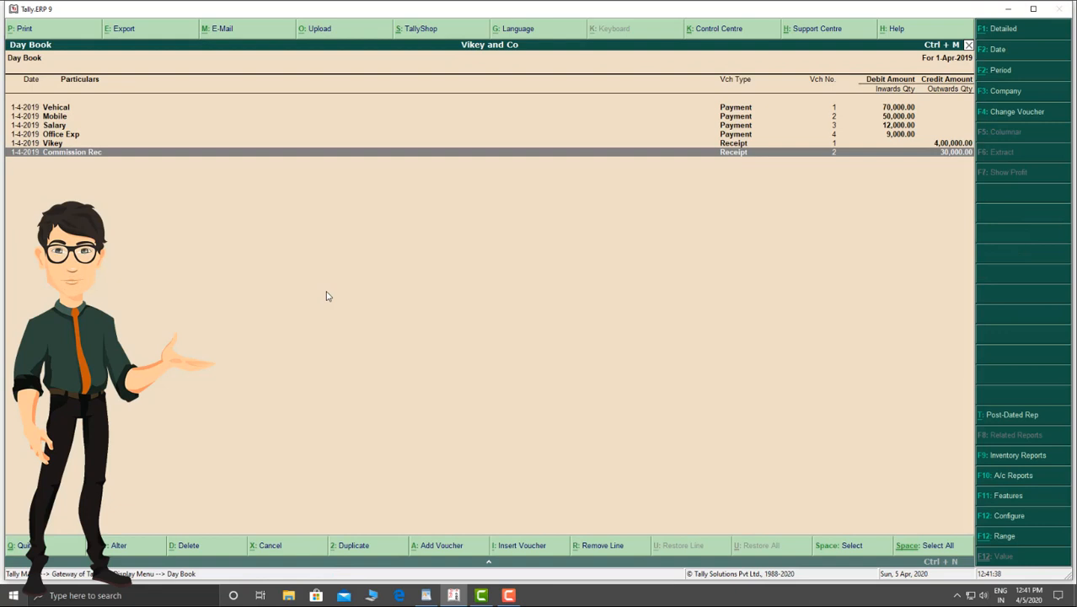
key(Escape)
key(Escape)
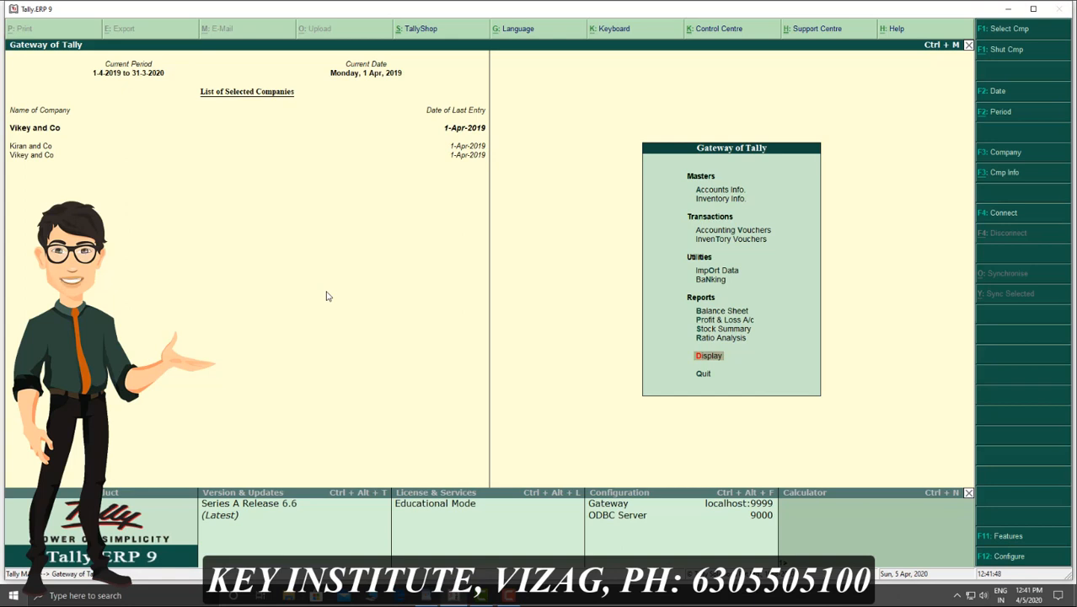
Step: Open the Balance Sheet and mark the Profit & Loss A/c line among the liabilities for review
key(Up)
key(Up)
key(Up)
key(Up)
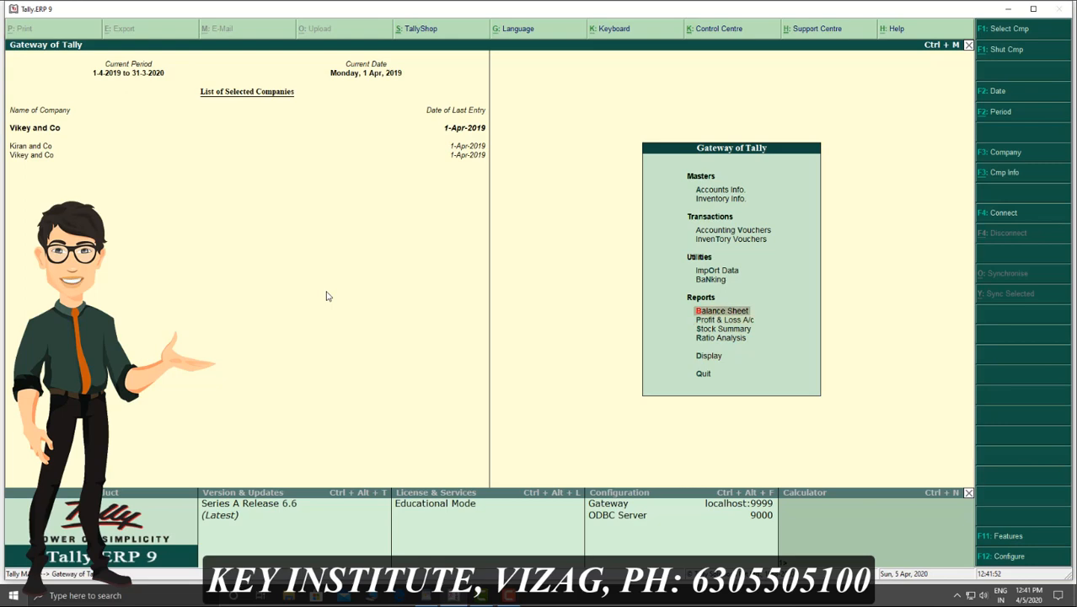
key(Return)
key(Down)
key(Down)
key(Down)
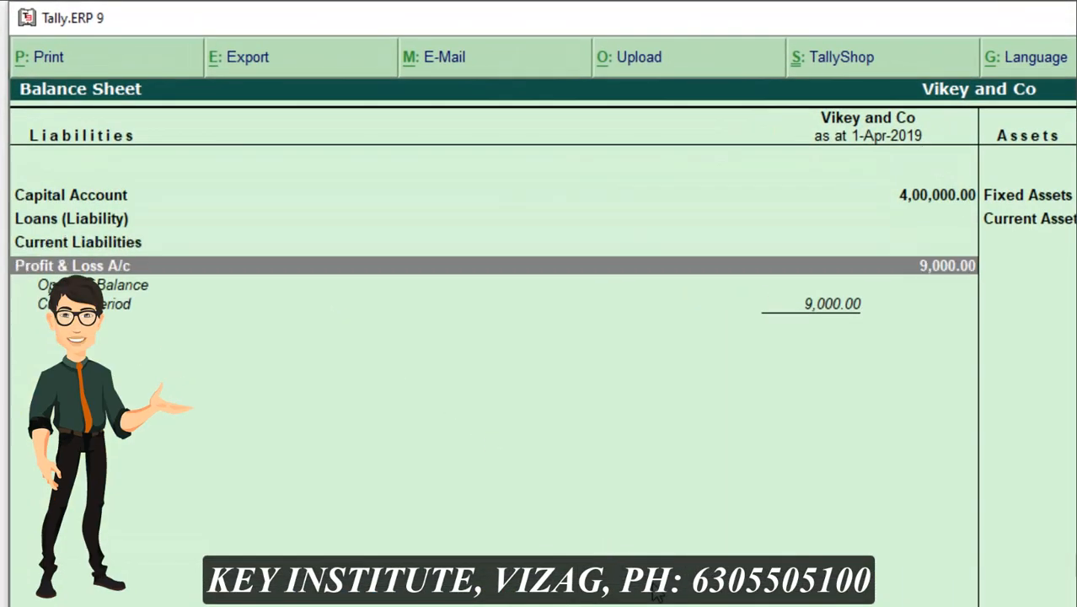
key(space)
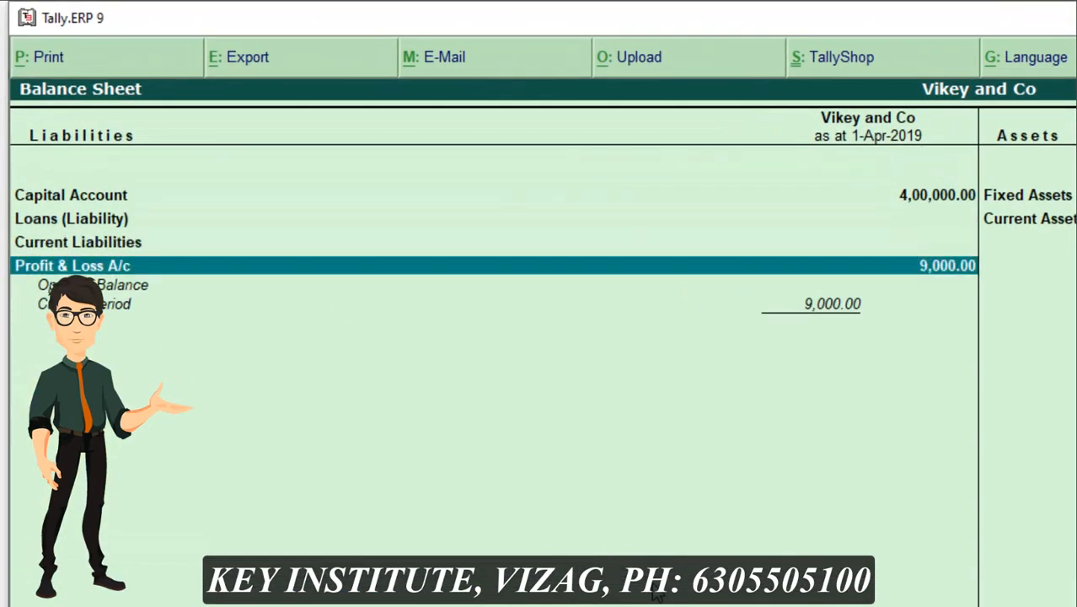